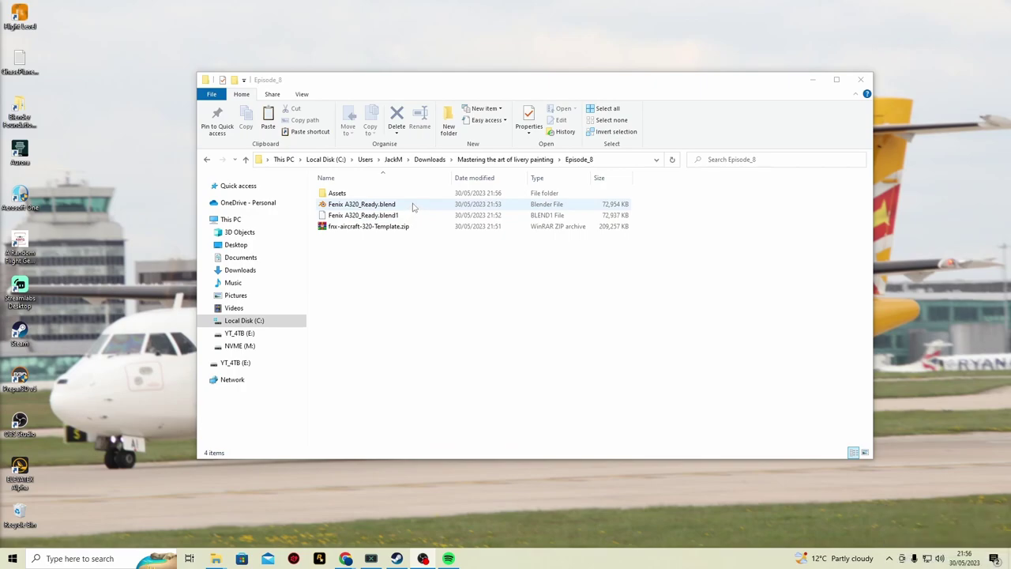
- Extract fnx-aircraft-320-Template.zip into its own folder and look inside the extracted template folder
right_click(382, 229)
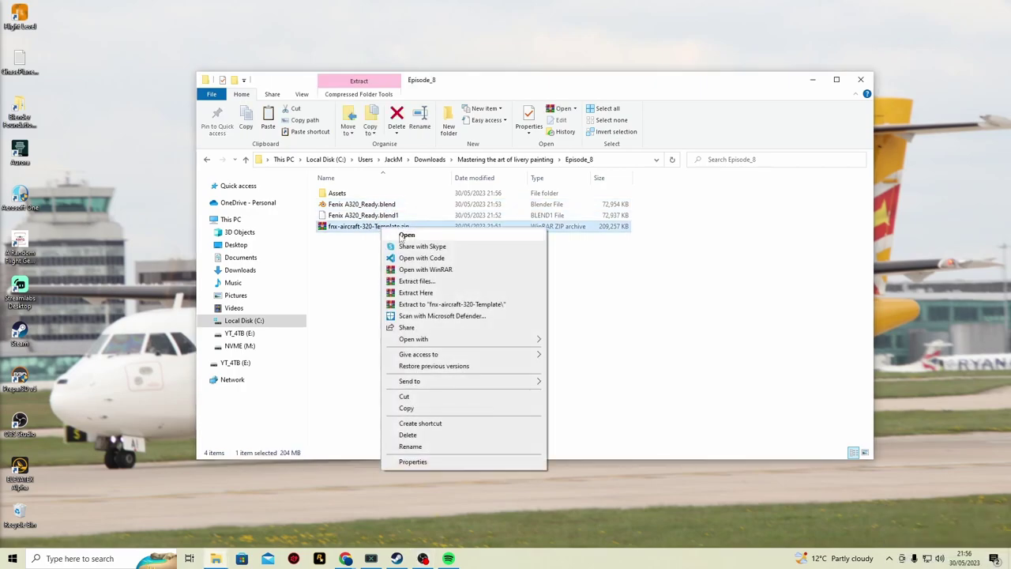
click(463, 305)
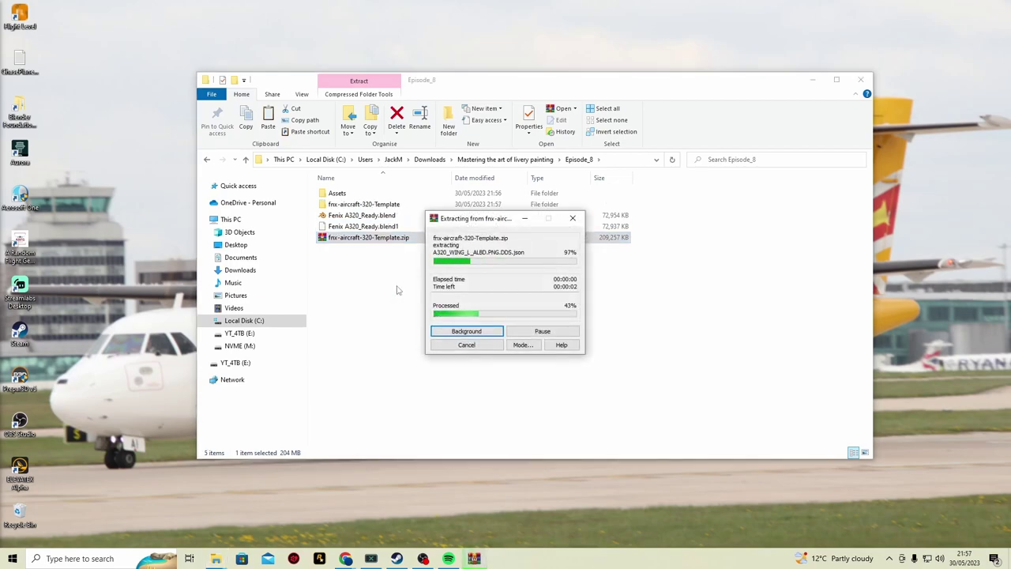
double_click(398, 205)
double_click(379, 194)
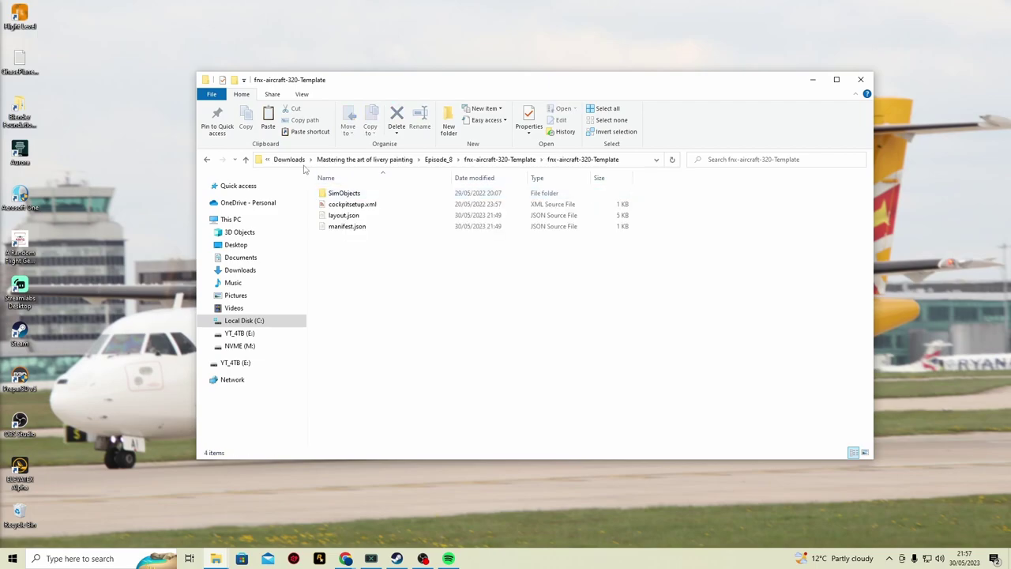
click(250, 160)
click(250, 159)
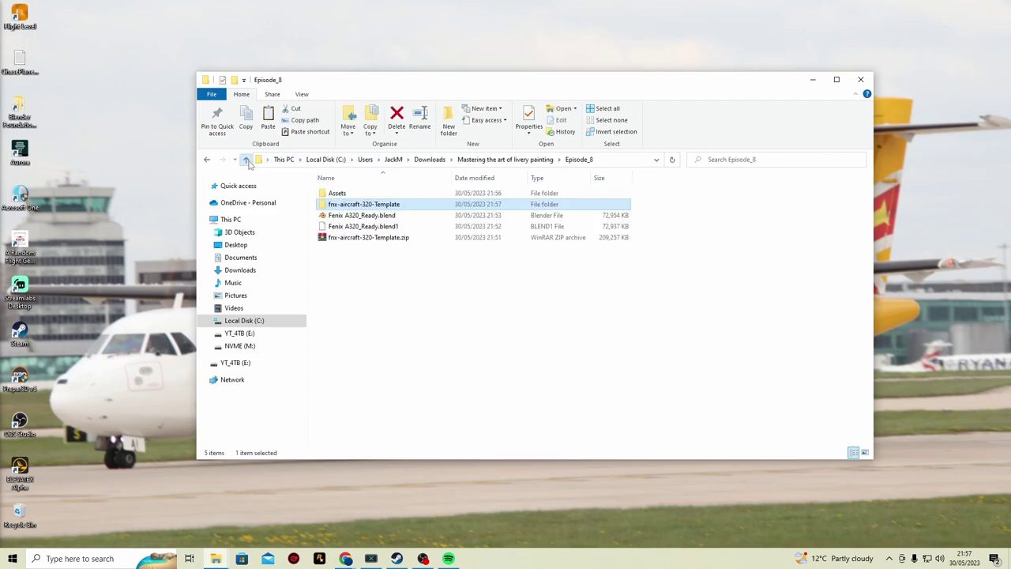
- Open Fenix A320_Ready.blend in Blender and switch to the Texture Paint workspace, viewing the aircraft from the front
double_click(379, 217)
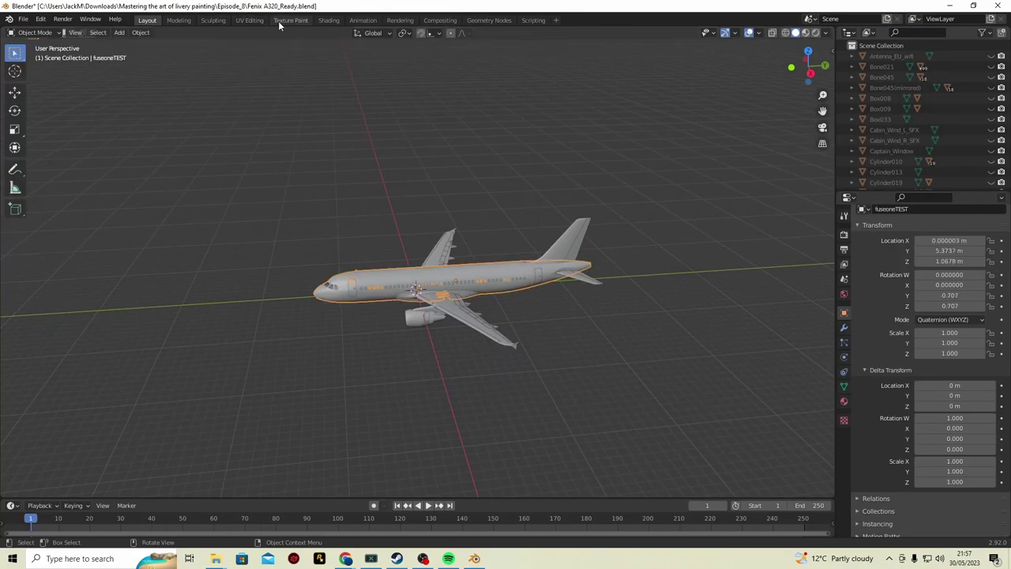
click(289, 20)
middle_drag(600, 327, 455, 325)
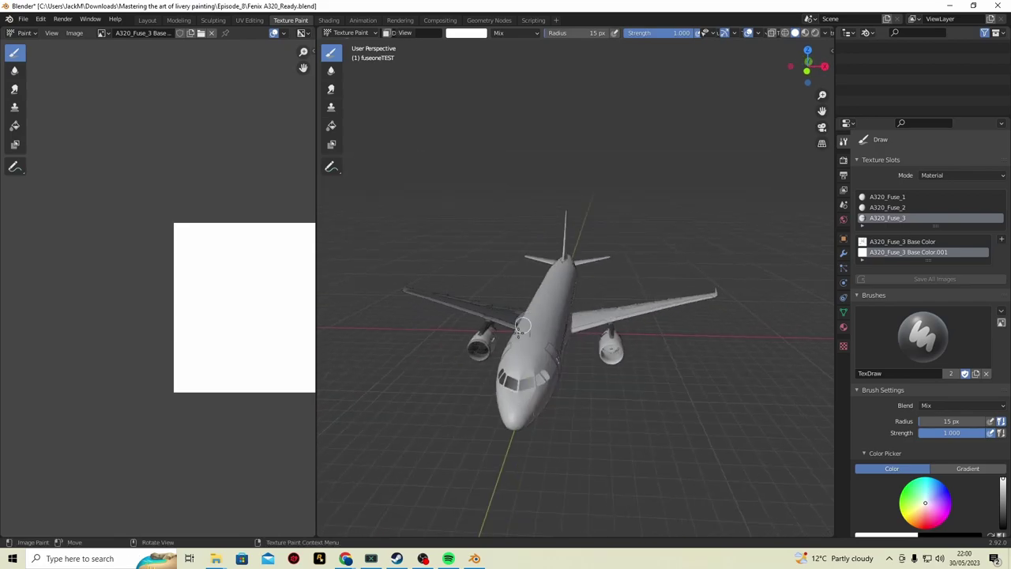
- Swap the primary and secondary brush colours and try the brush on the fuselage above the cockpit
scroll(985, 494, down, 1)
click(992, 518)
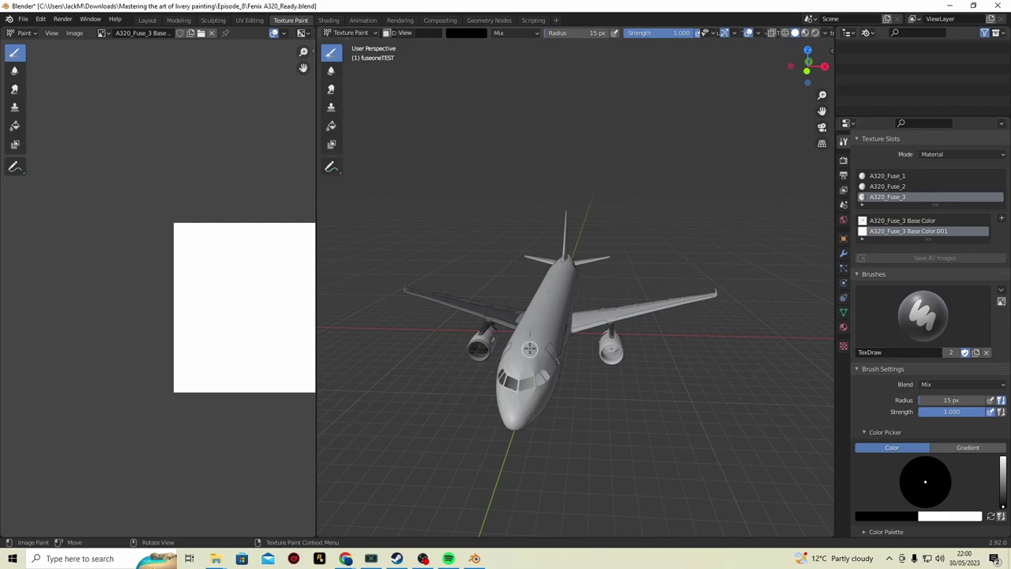
click(251, 20)
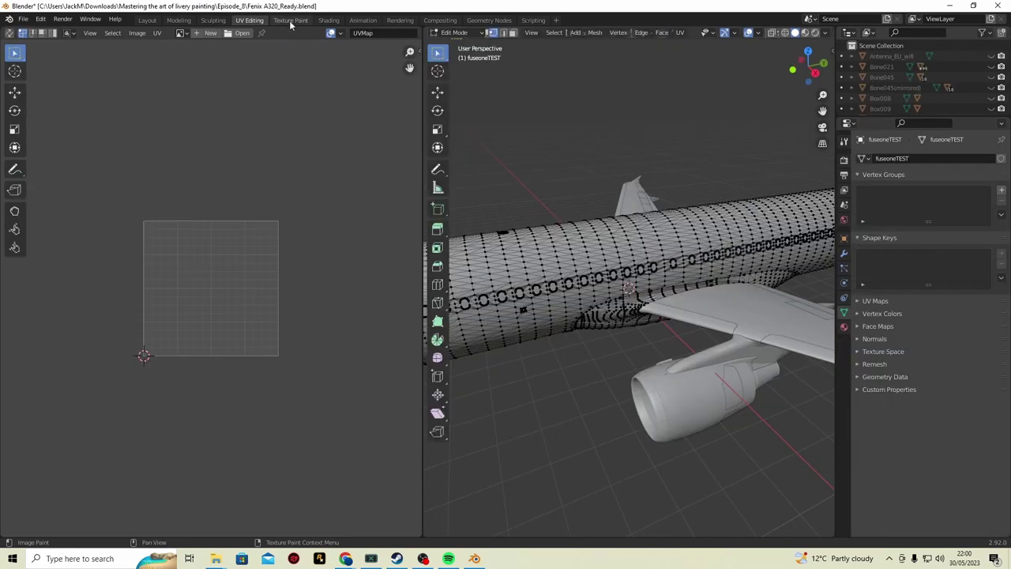
click(291, 21)
click(521, 352)
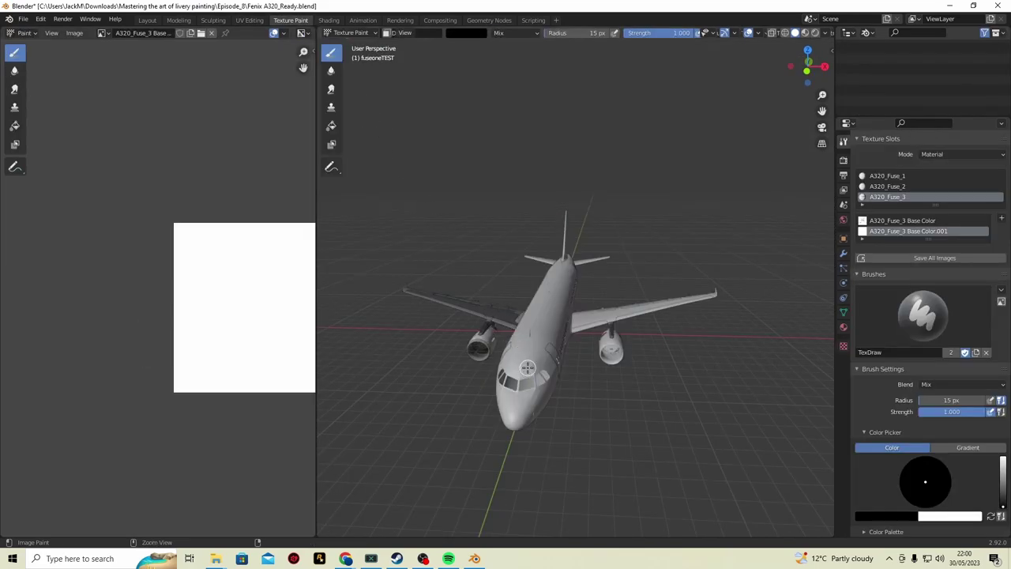
- Switch to File Explorer and open Drafts_1.png from the Assets folder of Episode_8
mouse_move(215, 559)
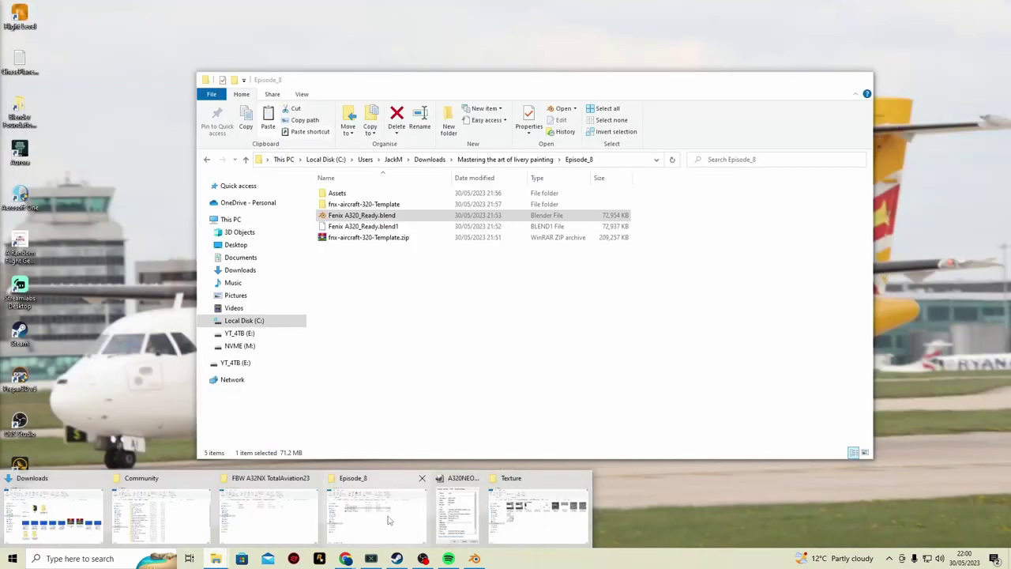
click(376, 513)
double_click(336, 193)
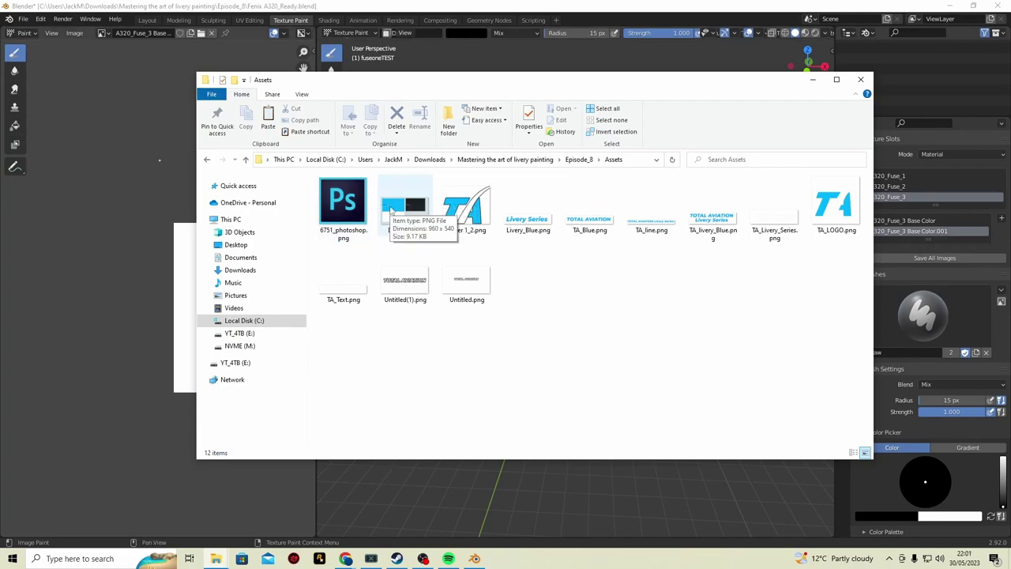
double_click(413, 209)
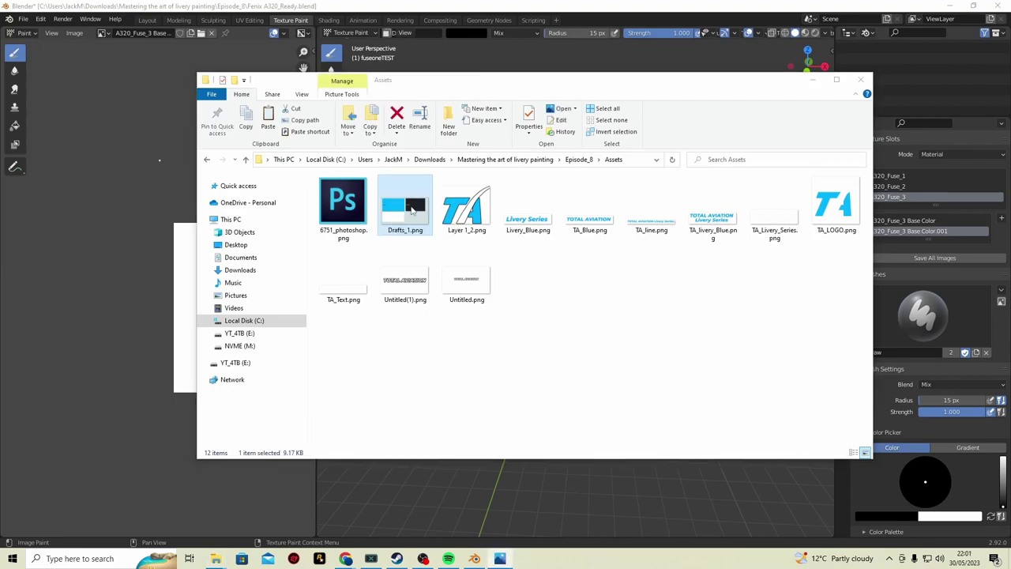
- Minimise the Assets folder and set the primary brush colour to hex 03B5FF in Blender
click(812, 79)
scroll(924, 395, down, 4)
click(881, 411)
click(873, 374)
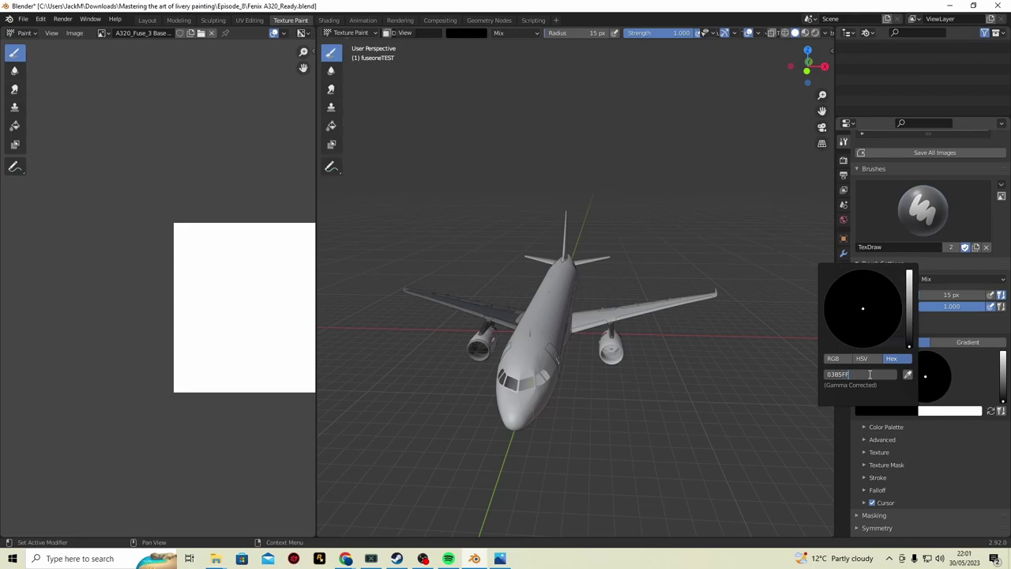
text(0385FF)
key(Return)
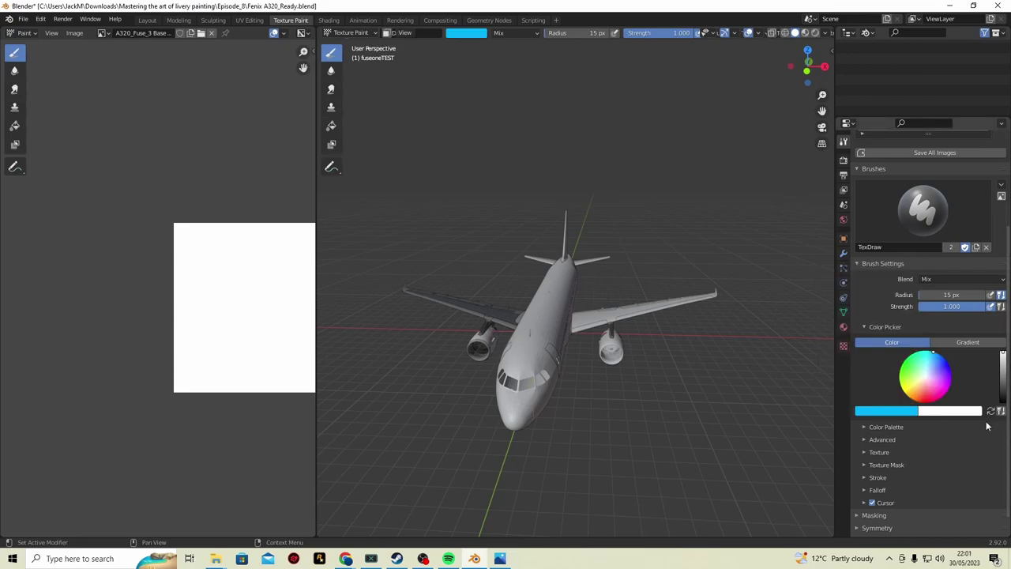
- Set the secondary brush colour to a very dark navy by its hex code
click(972, 412)
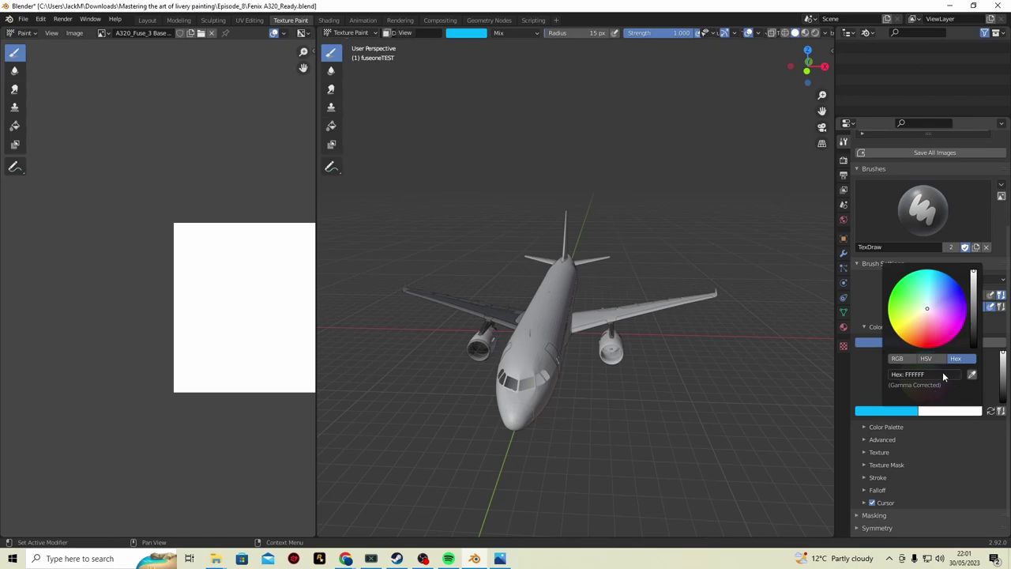
click(943, 377)
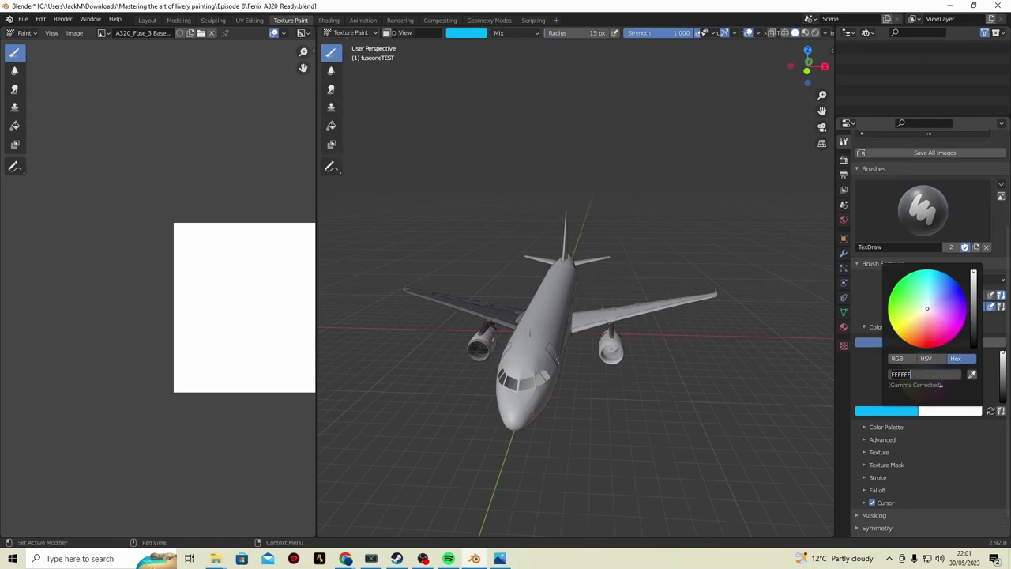
text(10)
key(Escape)
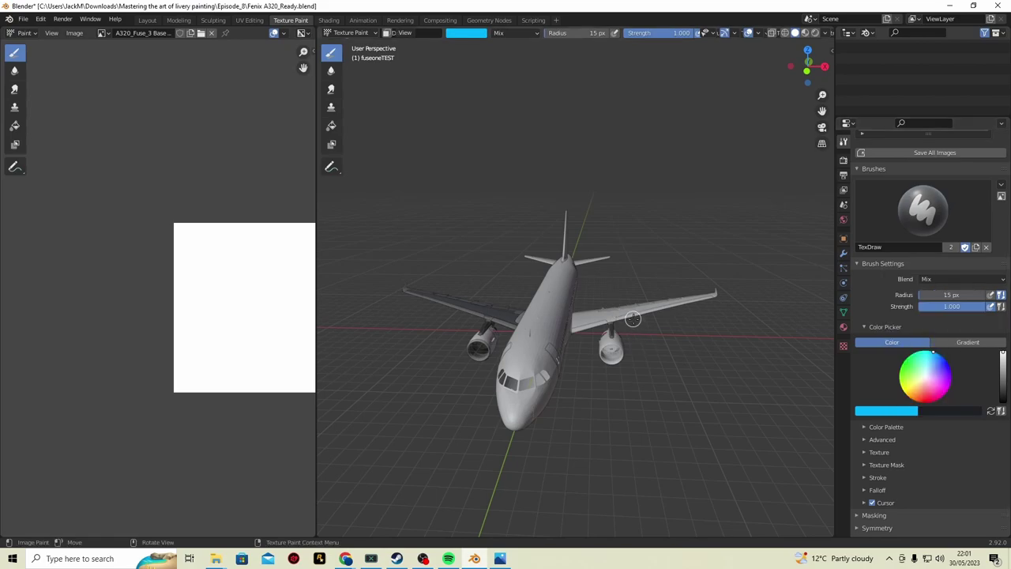
- Select the vertical tail fin object in the Layout workspace
mouse_move(632, 318)
middle_down()
mouse_move(553, 308)
mouse_move(506, 271)
mouse_move(660, 290)
mouse_move(734, 235)
middle_up()
scroll(729, 198, up, 2)
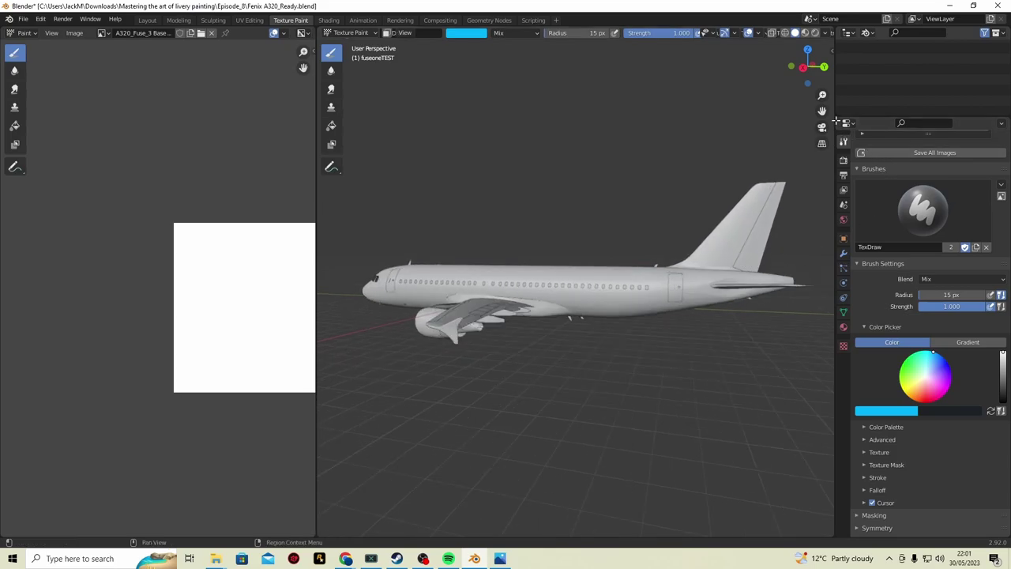
middle_drag(821, 114, 778, 122)
scroll(776, 150, up, 2)
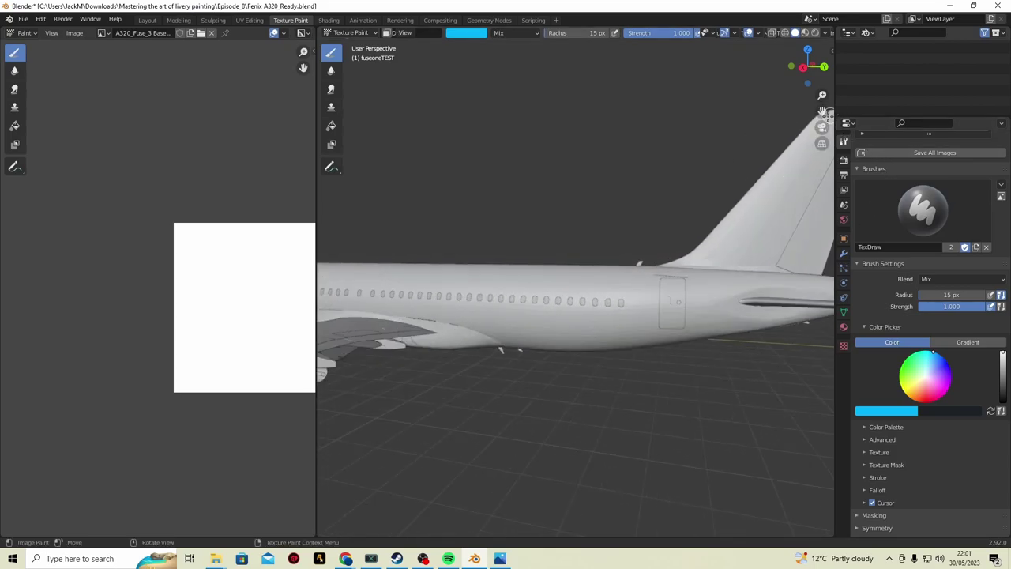
drag(823, 111, 711, 135)
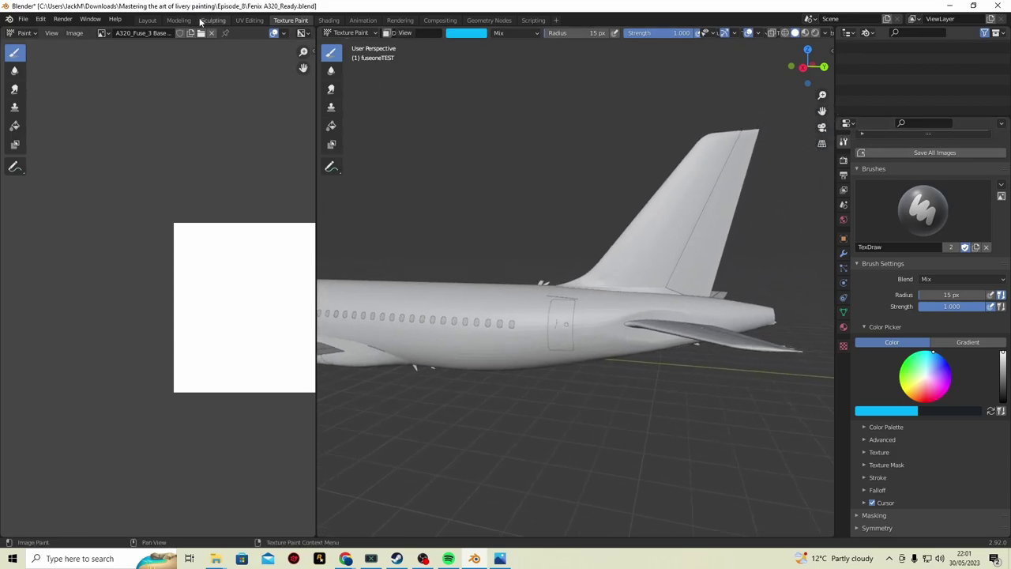
click(246, 20)
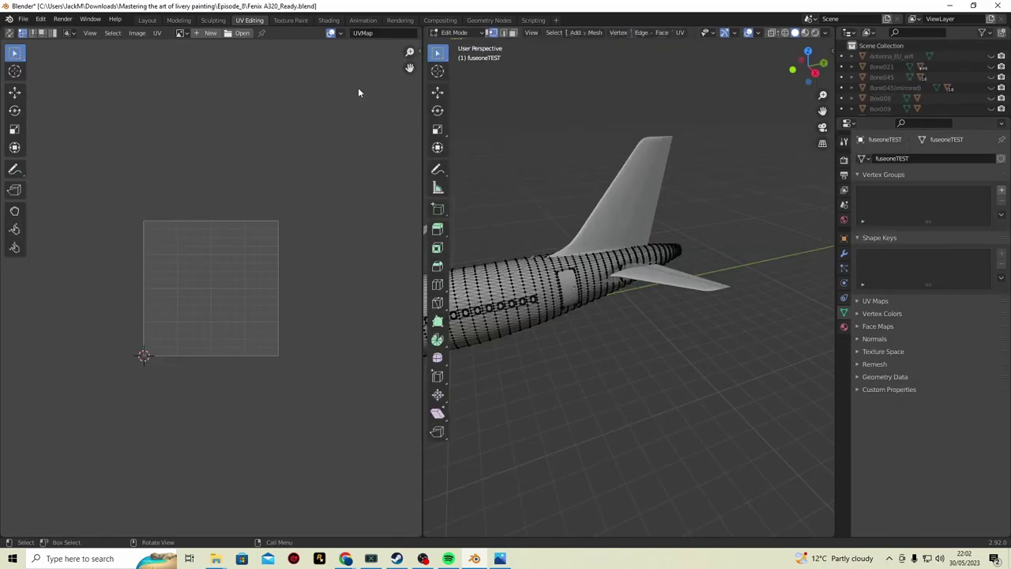
click(148, 20)
middle_drag(479, 202, 568, 258)
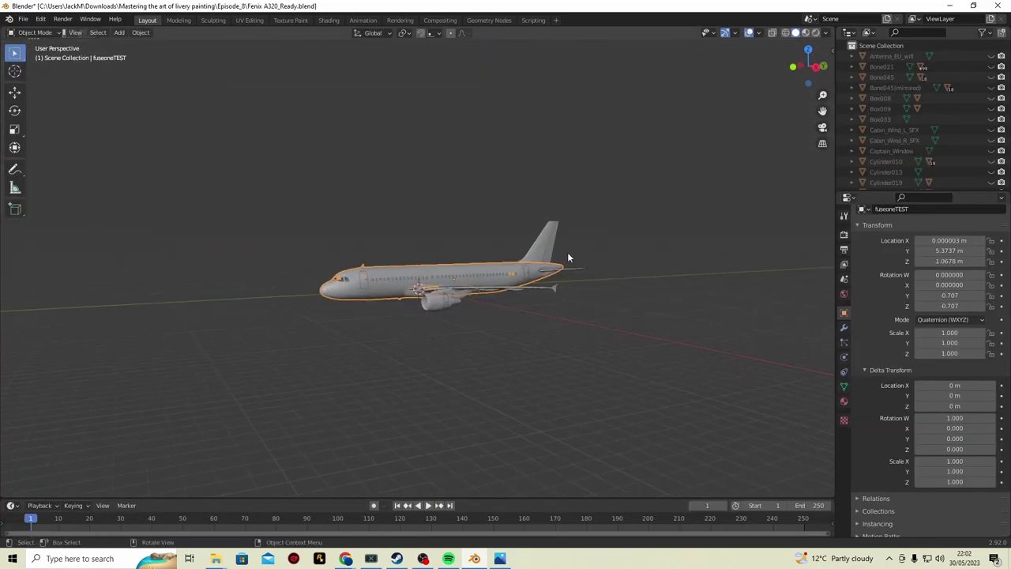
click(540, 242)
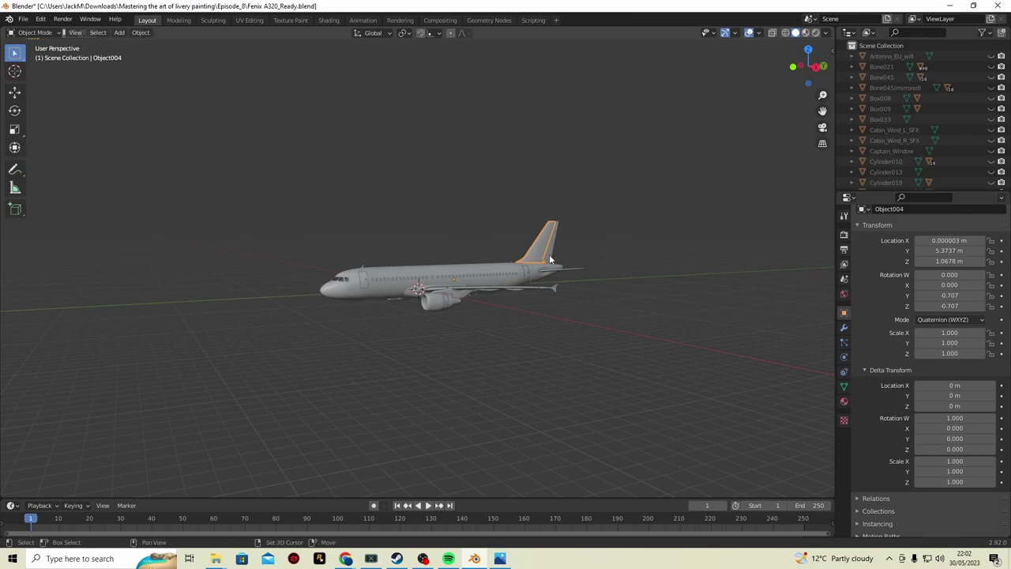
- Select the fin's mesh forward of the rudder in the UV Editing workspace and return to the Texture Paint workspace
key(ctrl+Page_Down)
key(ctrl+Page_Down)
key(ctrl+Page_Down)
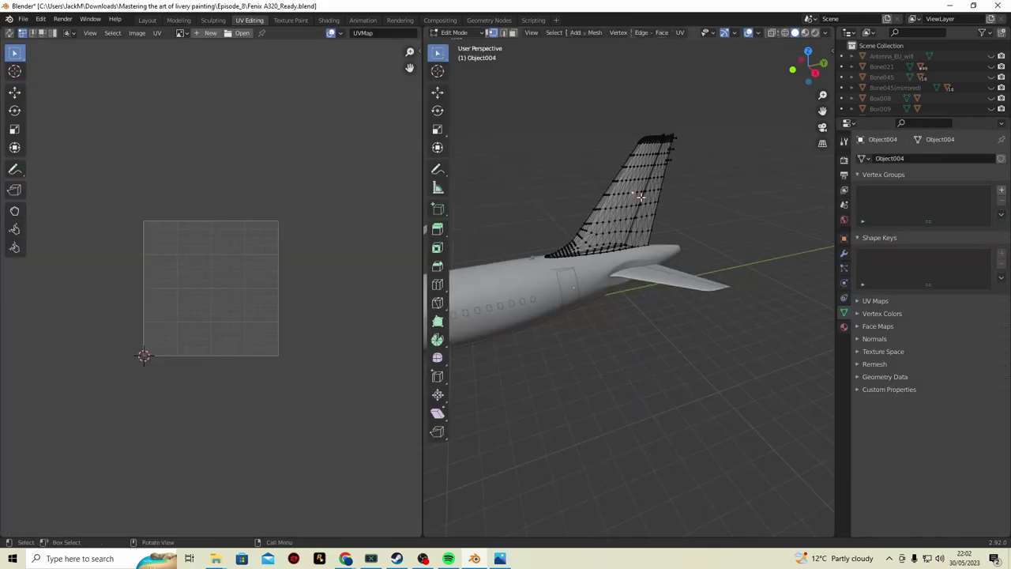
key(a)
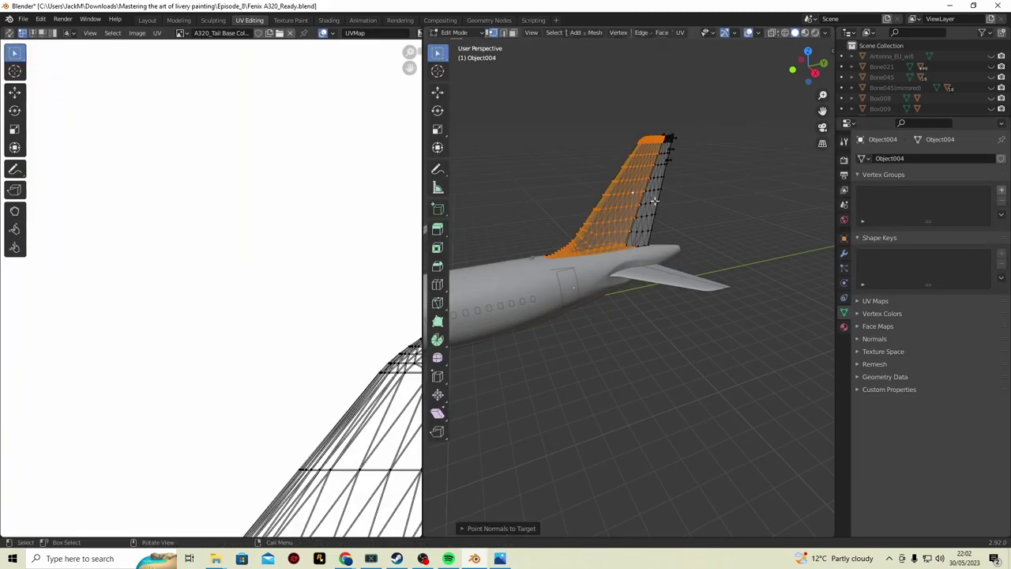
key(ctrl+Page_Down)
- After undoing a trial stroke, paint the whole vertical fin forward of the rudder in the dark navy brush colour
mouse_move(705, 159)
mouse_down()
mouse_move(685, 193)
mouse_move(666, 218)
mouse_up()
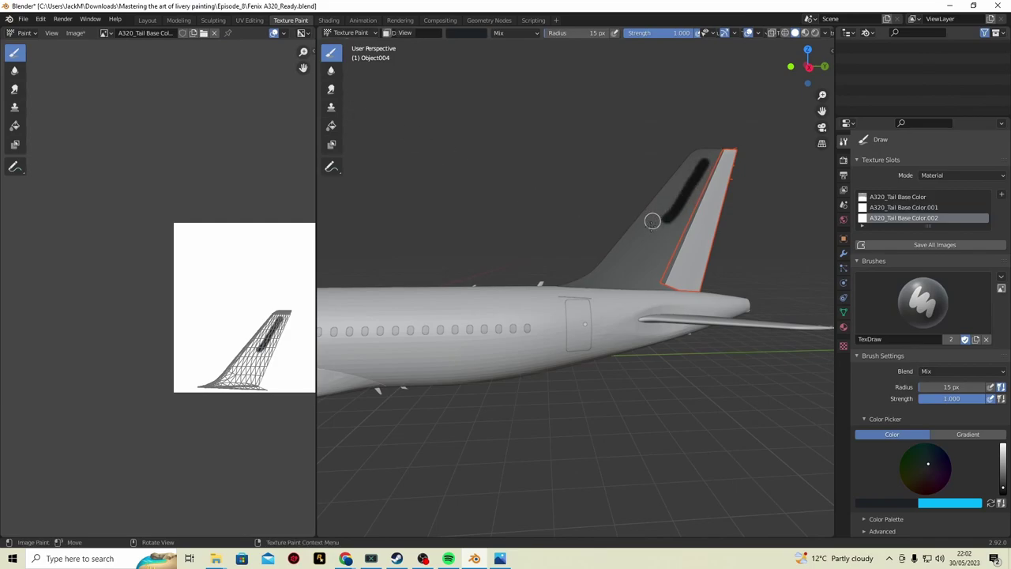
key(ctrl+z)
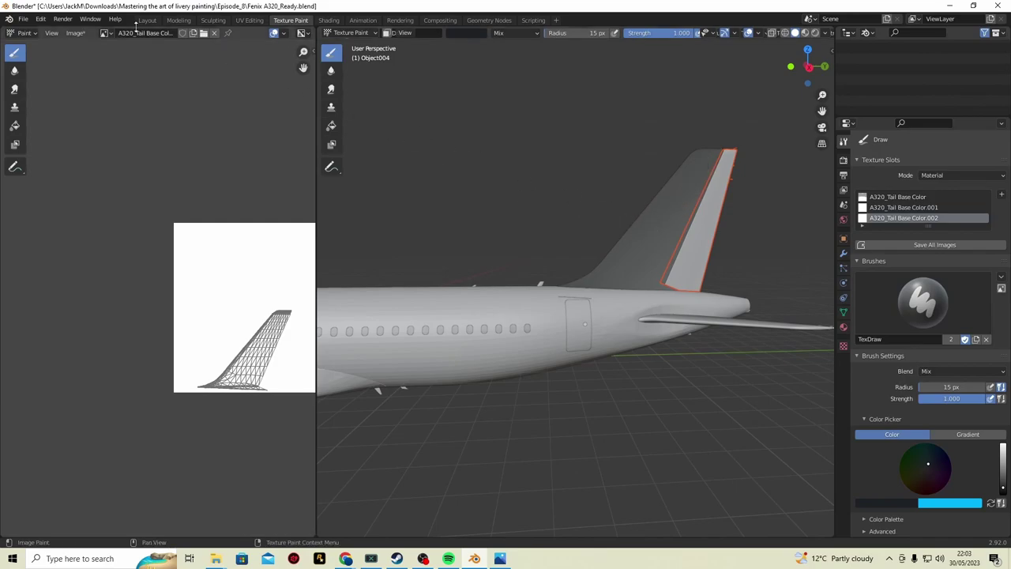
click(725, 32)
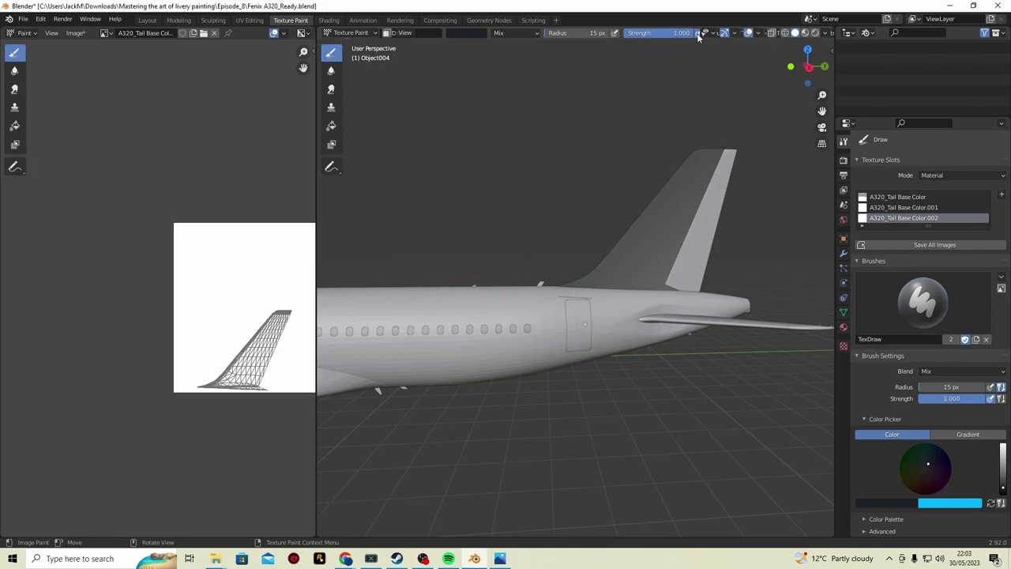
scroll(697, 36, down, 6)
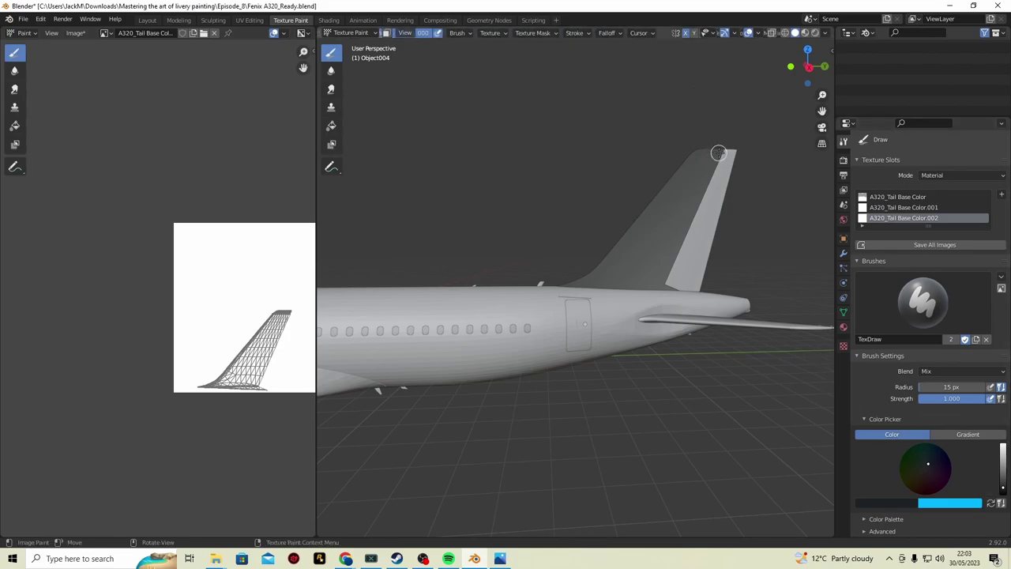
mouse_move(728, 153)
mouse_down()
mouse_move(671, 157)
mouse_move(738, 155)
mouse_move(686, 160)
mouse_move(718, 162)
mouse_move(674, 173)
mouse_move(564, 167)
mouse_up()
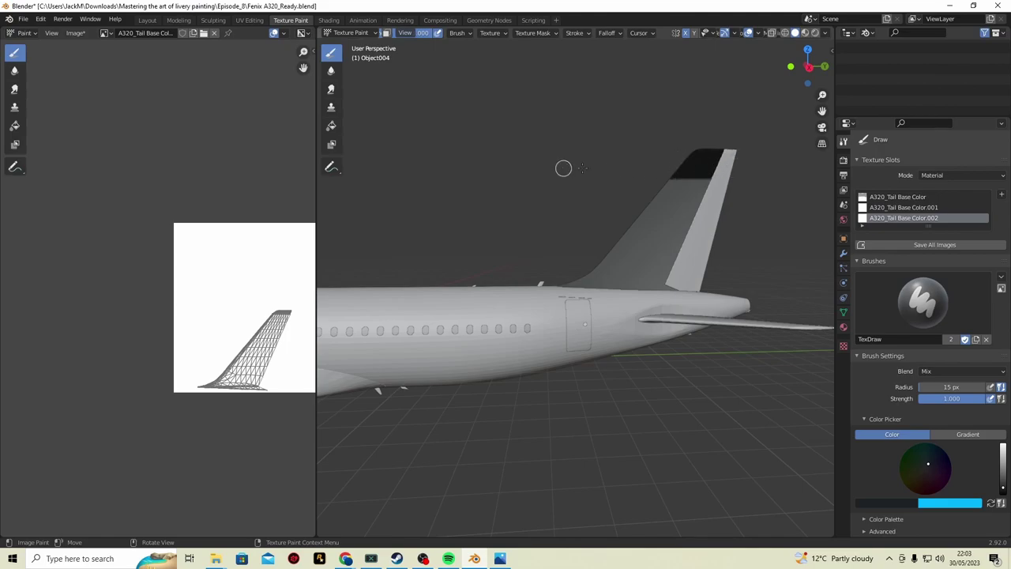
mouse_move(731, 175)
mouse_down()
mouse_move(571, 194)
mouse_move(767, 169)
mouse_move(627, 185)
mouse_up()
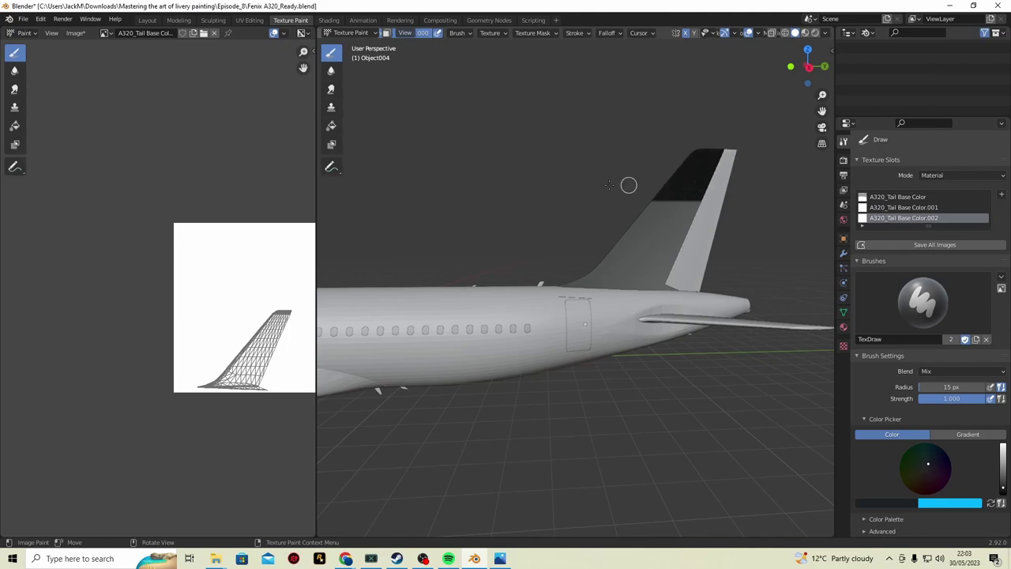
mouse_move(628, 185)
middle_down()
mouse_move(423, 317)
mouse_move(607, 292)
middle_up()
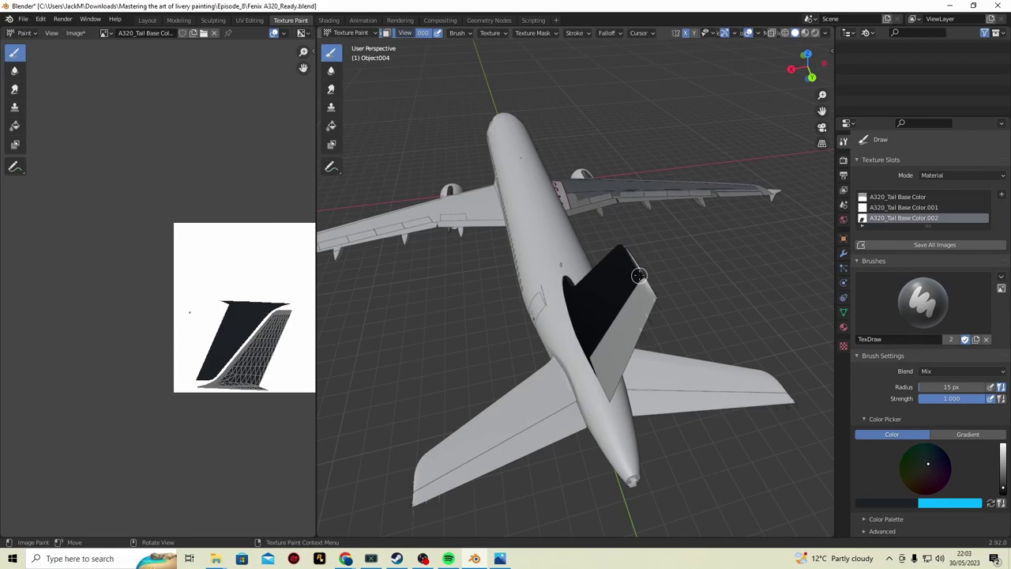
middle_drag(605, 287, 294, 25)
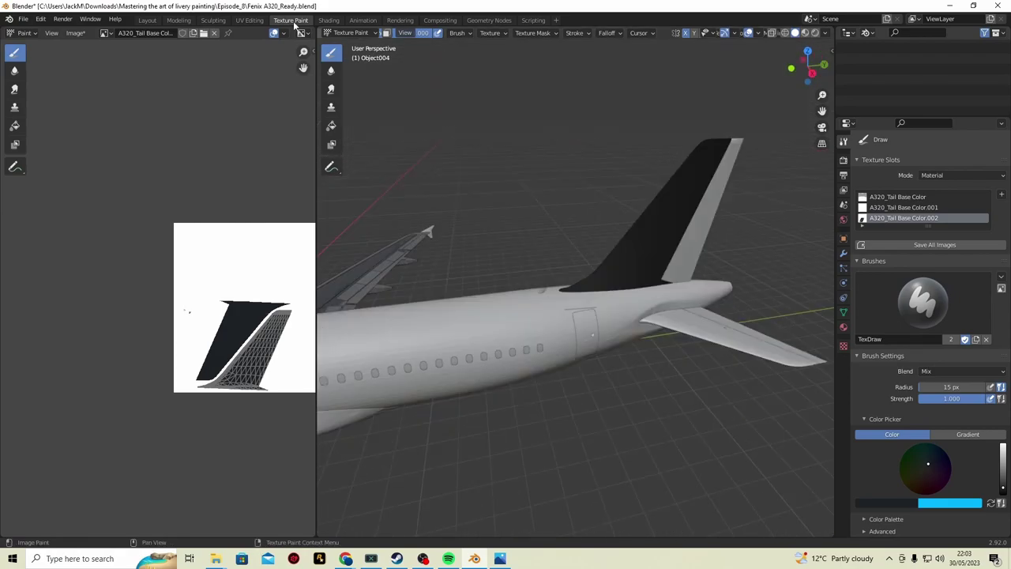
- Select the rudder object in the Layout workspace and return to the Texture Paint workspace
click(147, 19)
click(600, 263)
click(549, 241)
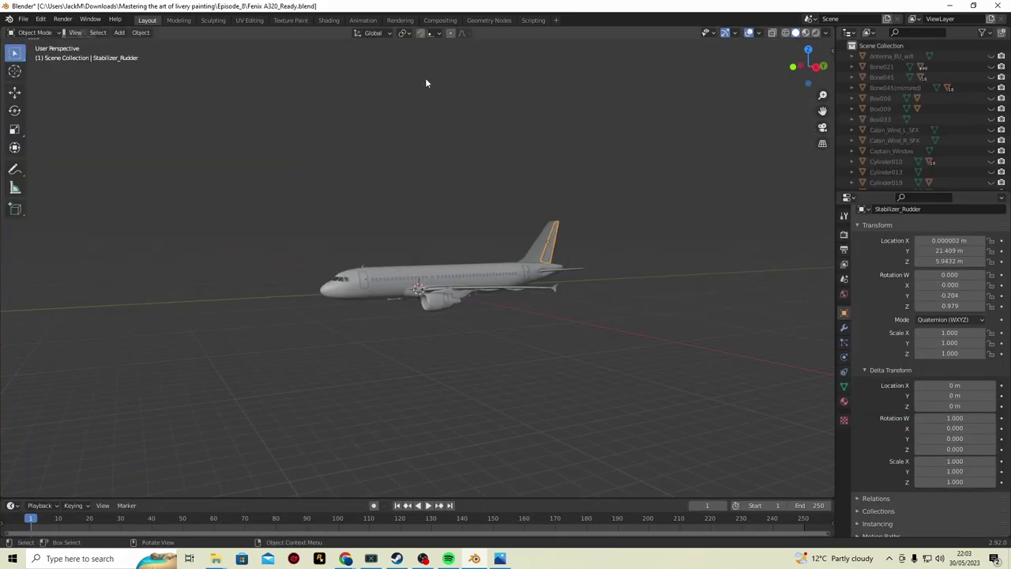
click(291, 20)
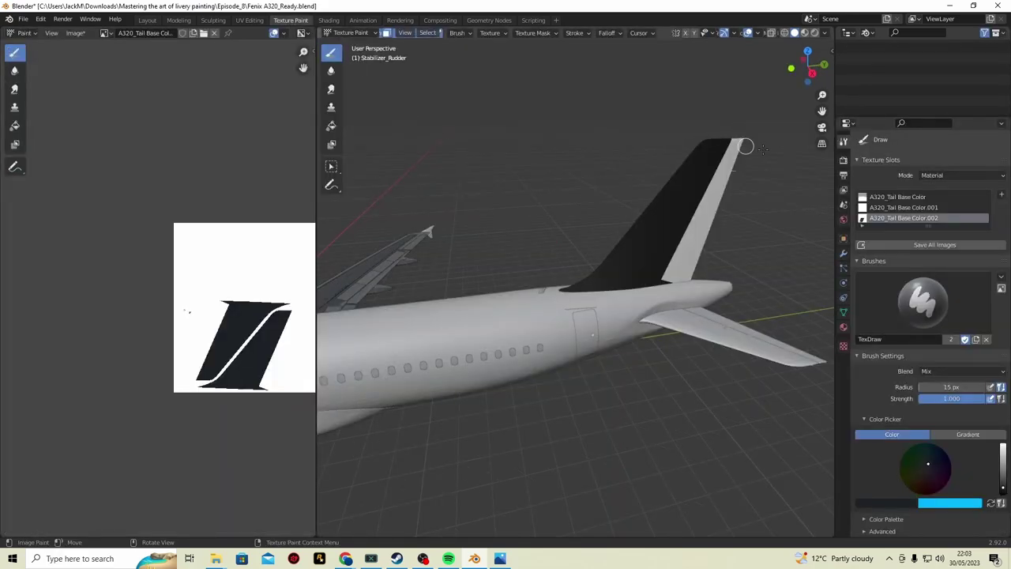
- Turn off face-selection masking and paint both sides of the rudder in the dark navy brush colour
click(387, 34)
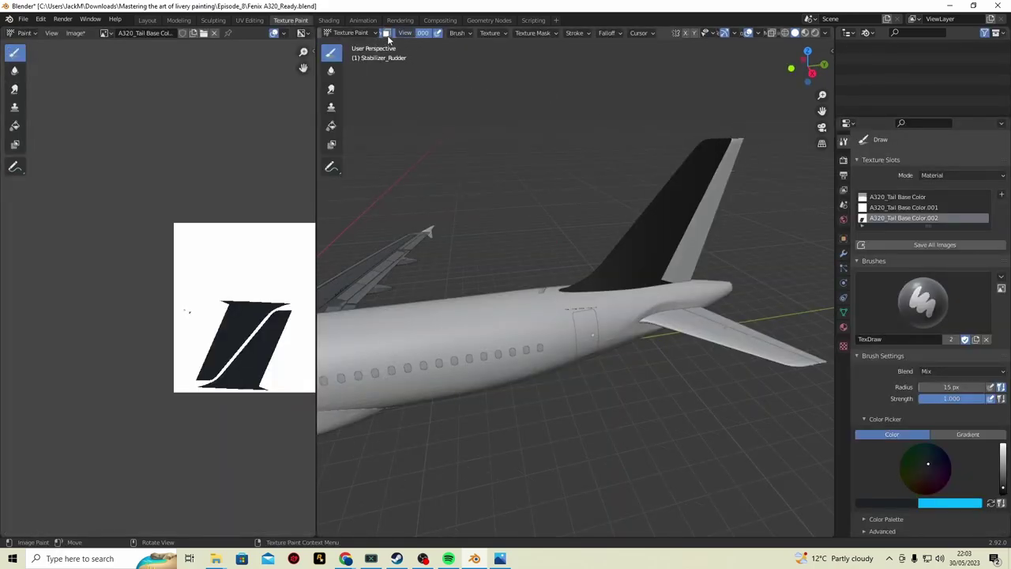
mouse_move(696, 153)
mouse_down()
mouse_move(745, 149)
mouse_move(730, 135)
mouse_move(761, 140)
mouse_move(733, 158)
mouse_move(651, 157)
mouse_move(809, 194)
mouse_up()
middle_drag(809, 194, 396, 126)
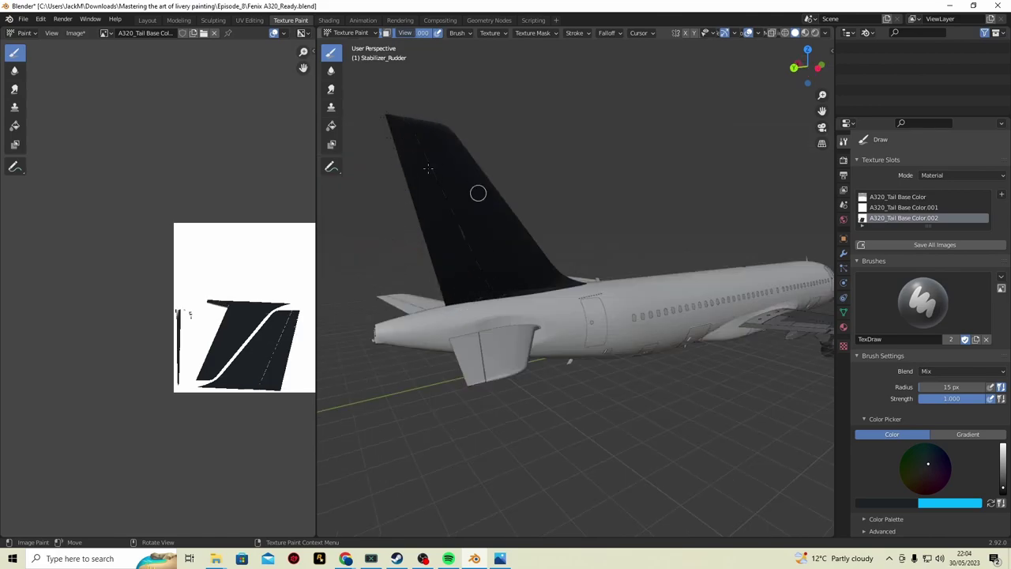
middle_drag(462, 248, 785, 240)
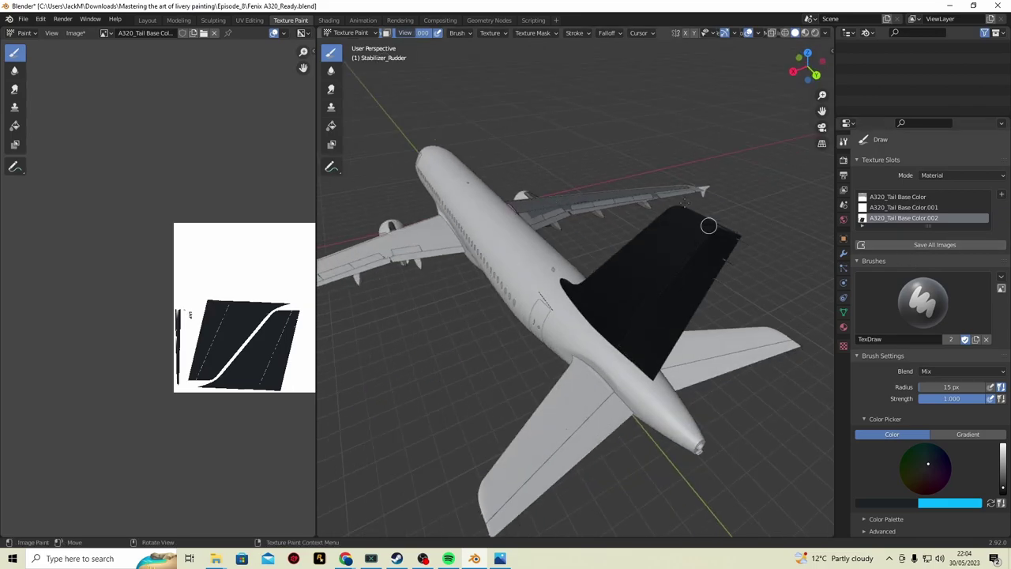
middle_drag(667, 210, 586, 235)
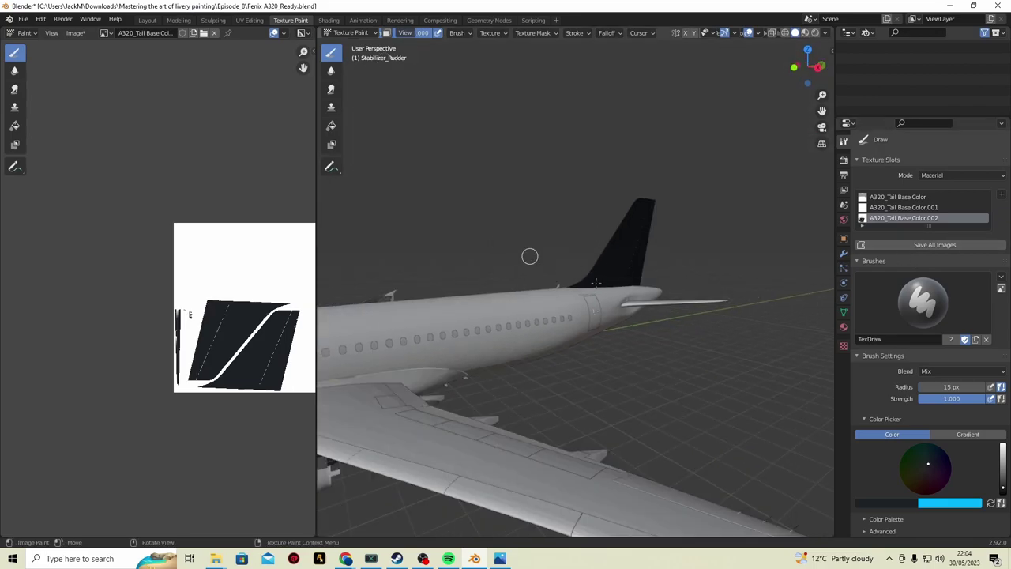
- Paint the rear fuselage light blue behind a curved front edge, and try a black band along that edge
scroll(553, 320, down, 3)
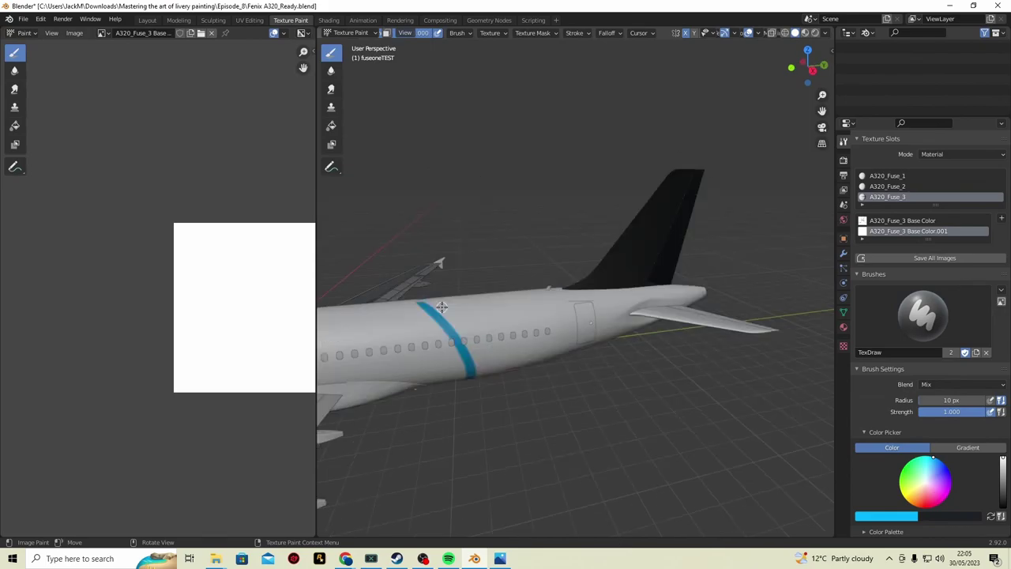
drag(422, 303, 579, 290)
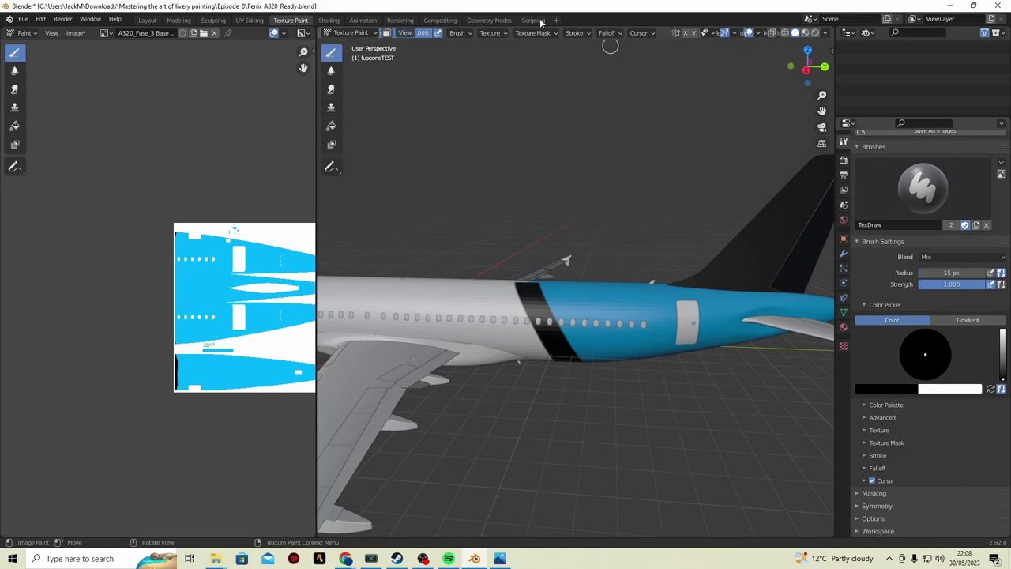
drag(527, 272, 570, 342)
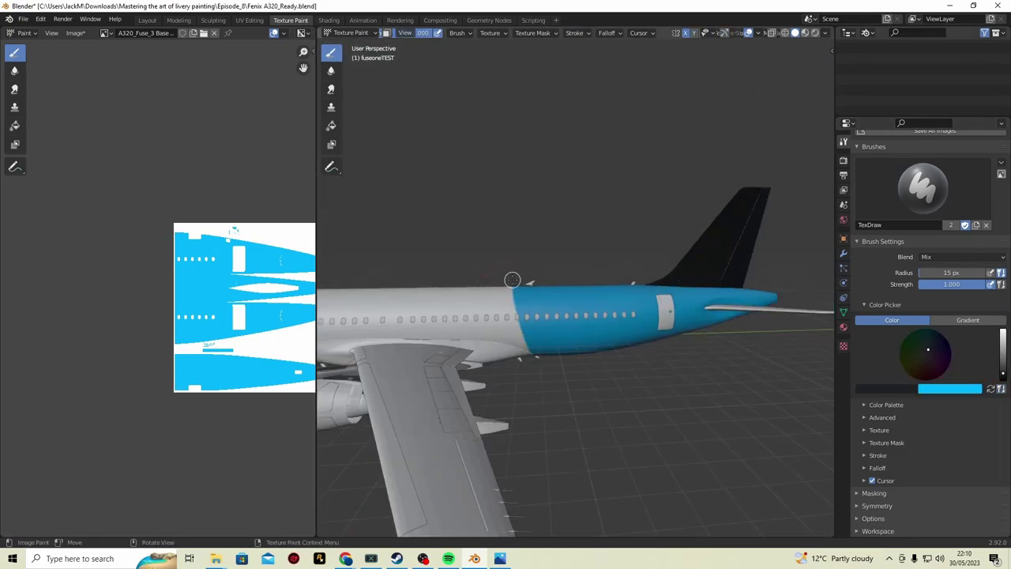
click(574, 32)
click(605, 53)
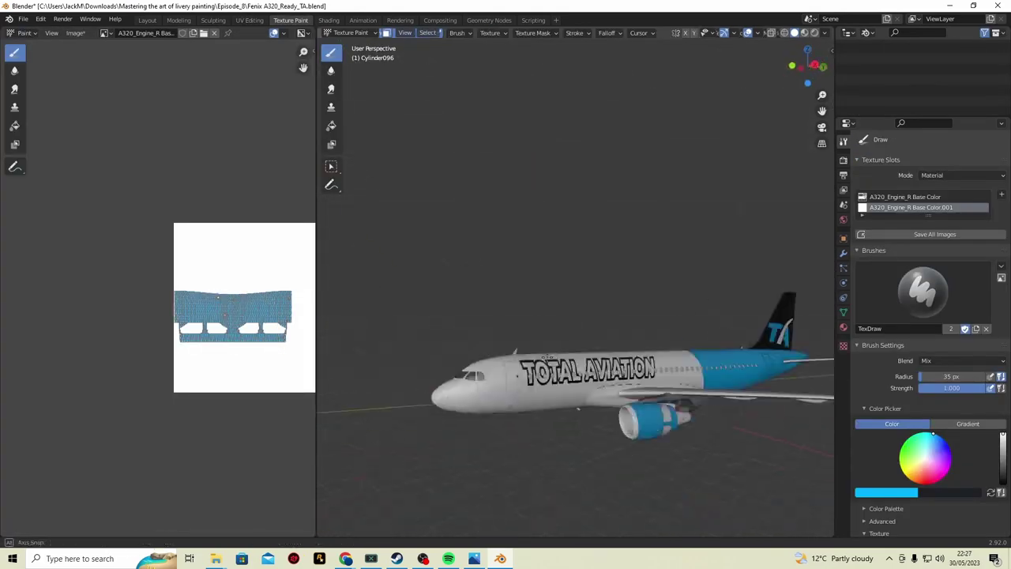
- Turn off face-selection masking and save the left engine texture as A320_CFM_L Base Color.001.png in the Episode_8 folder
middle_drag(576, 371, 608, 368)
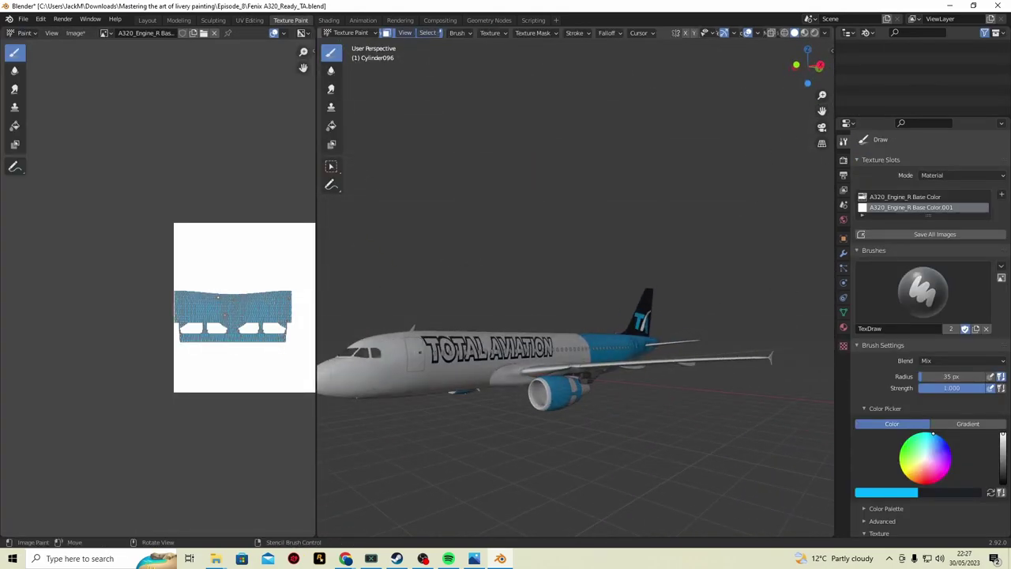
mouse_move(501, 384)
middle_down()
mouse_move(661, 389)
mouse_move(465, 393)
middle_up()
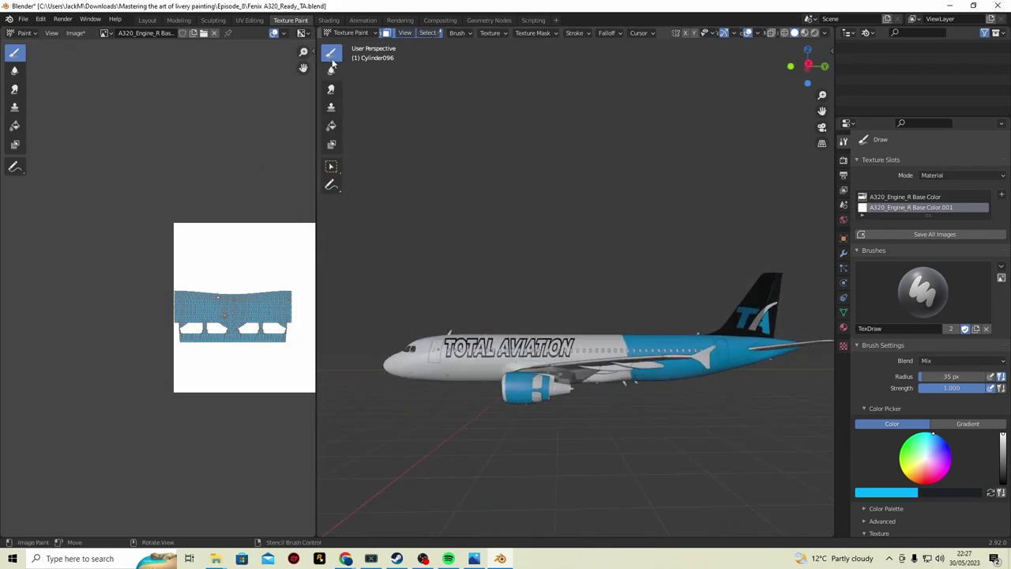
click(385, 33)
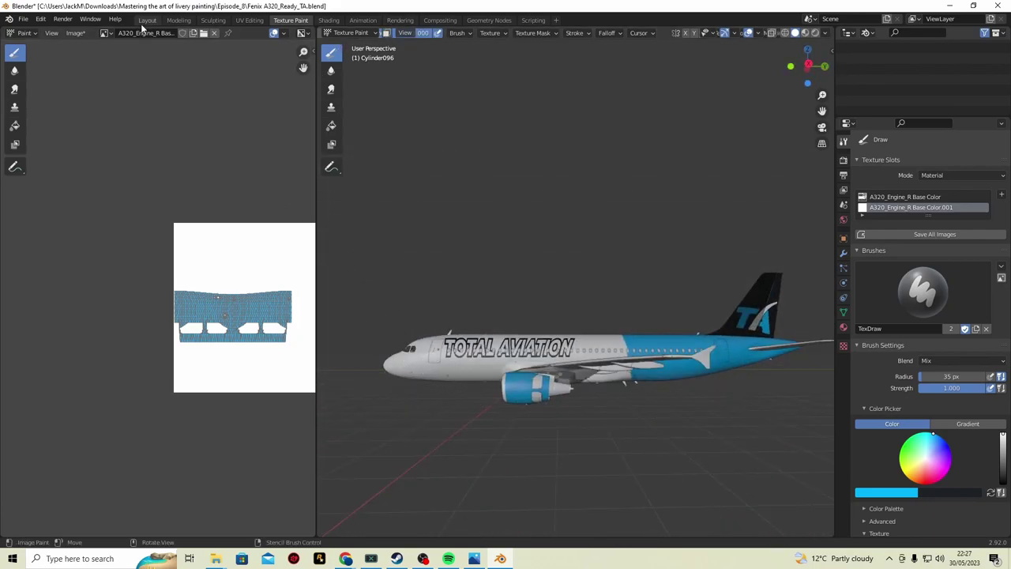
click(107, 33)
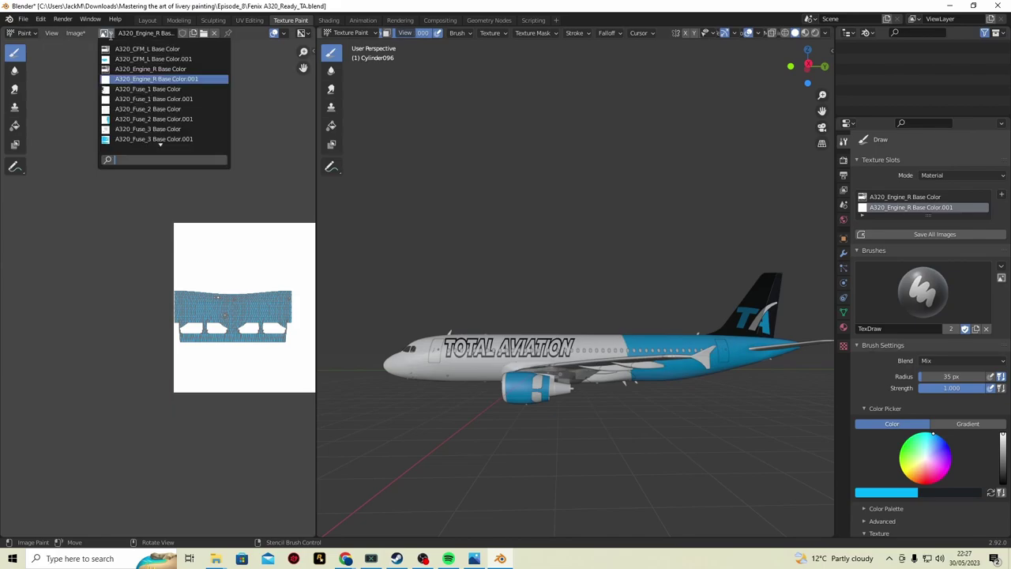
click(184, 61)
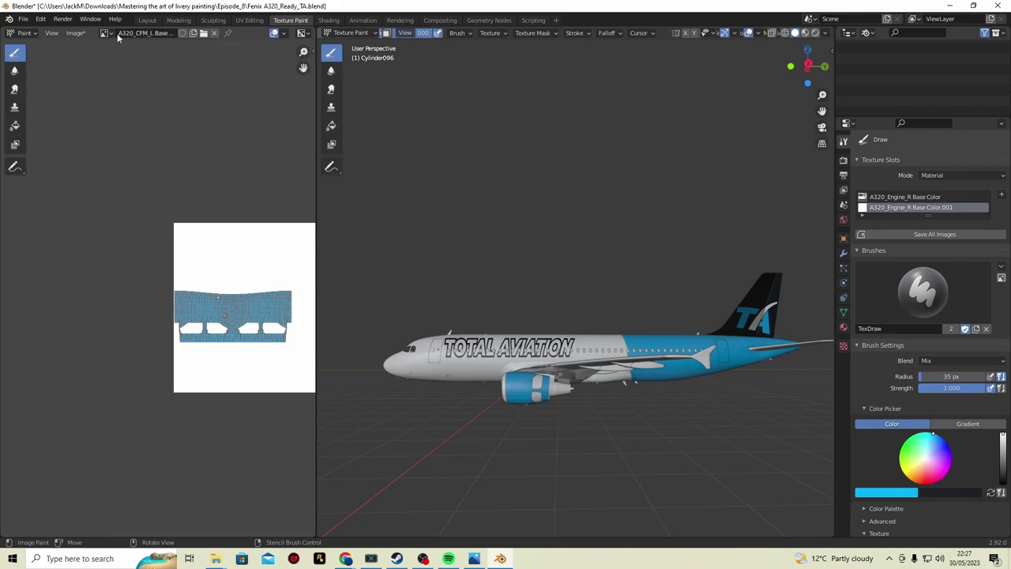
click(75, 32)
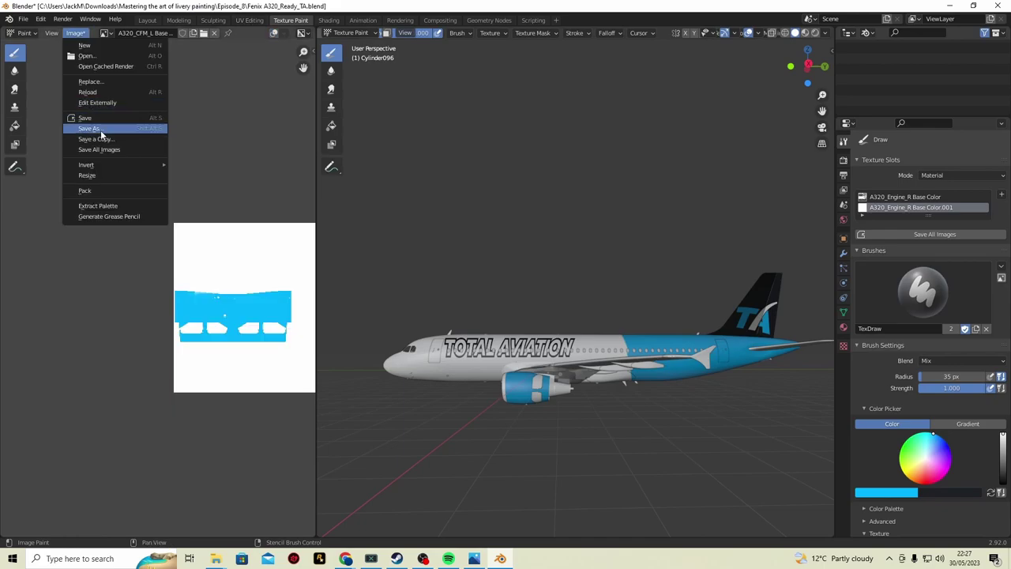
click(100, 130)
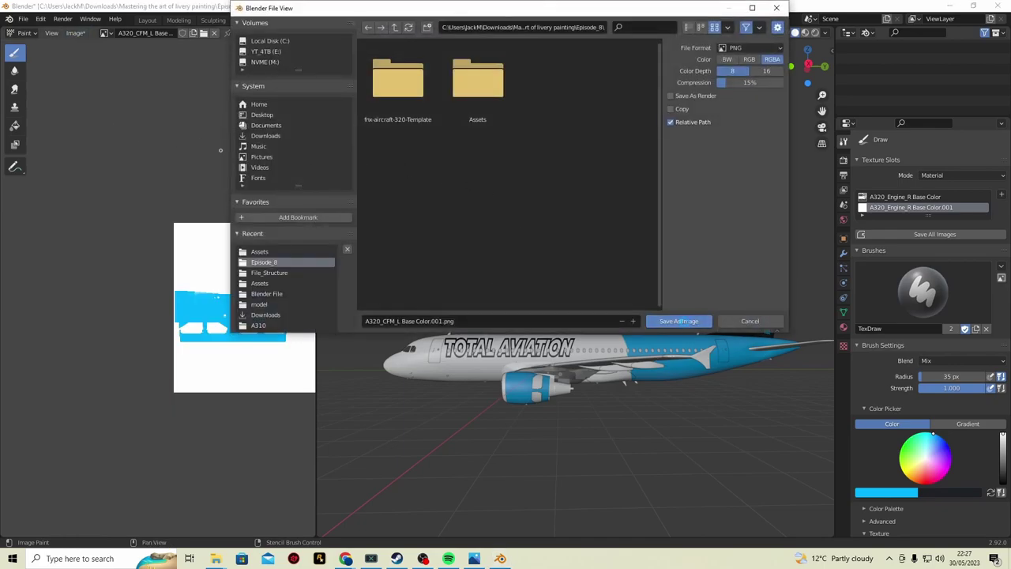
click(679, 321)
- Save the painted A320_Engine_R and A320_Fuse_2 Base Color.001 textures as separate image files
click(108, 33)
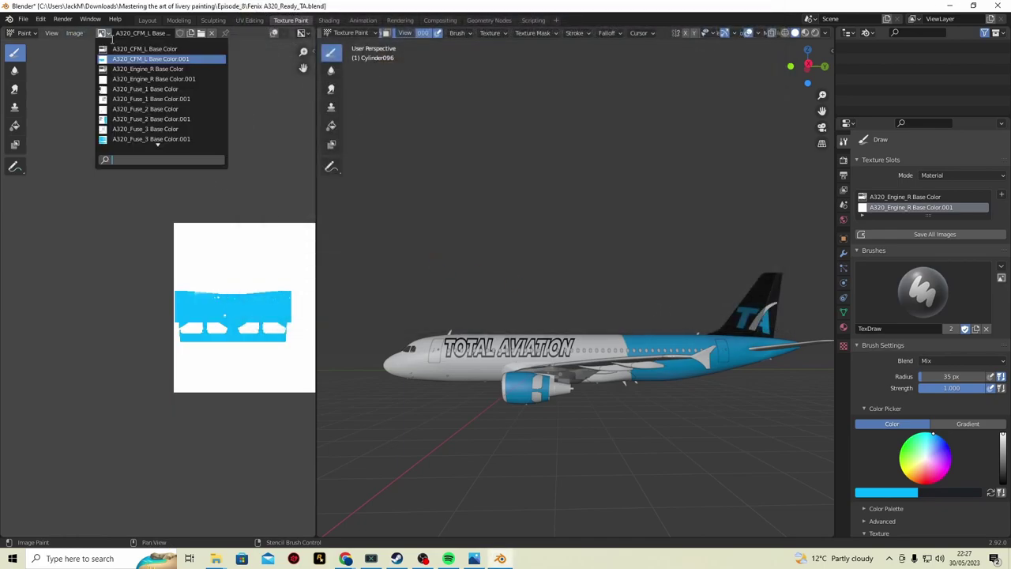
click(117, 79)
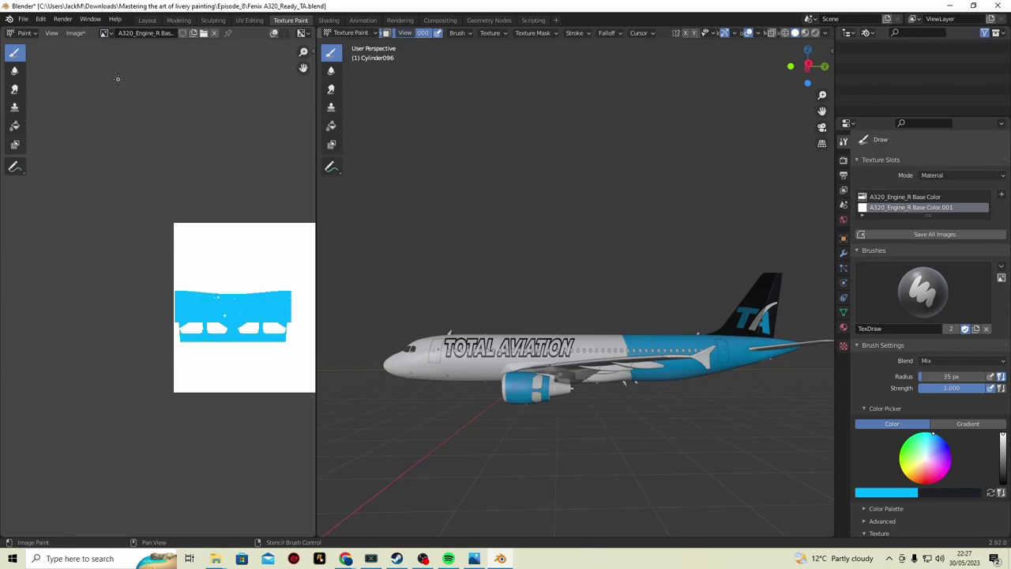
click(102, 35)
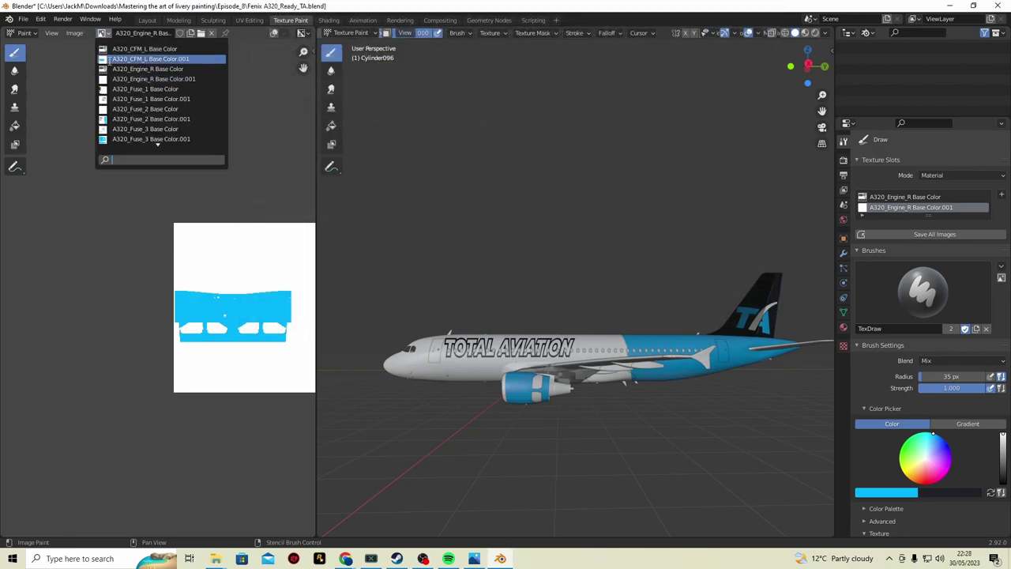
click(115, 108)
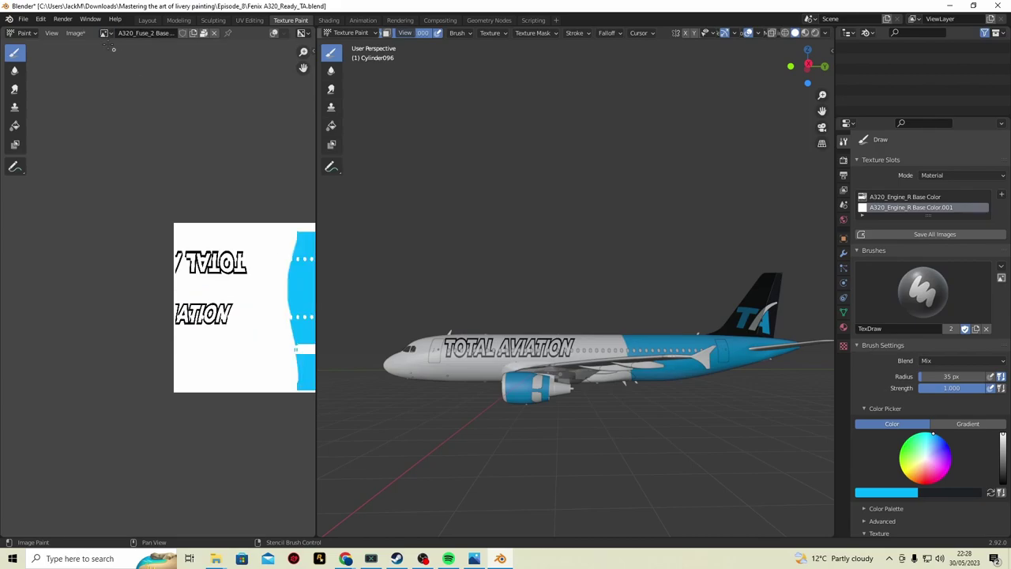
click(105, 35)
click(111, 118)
click(75, 32)
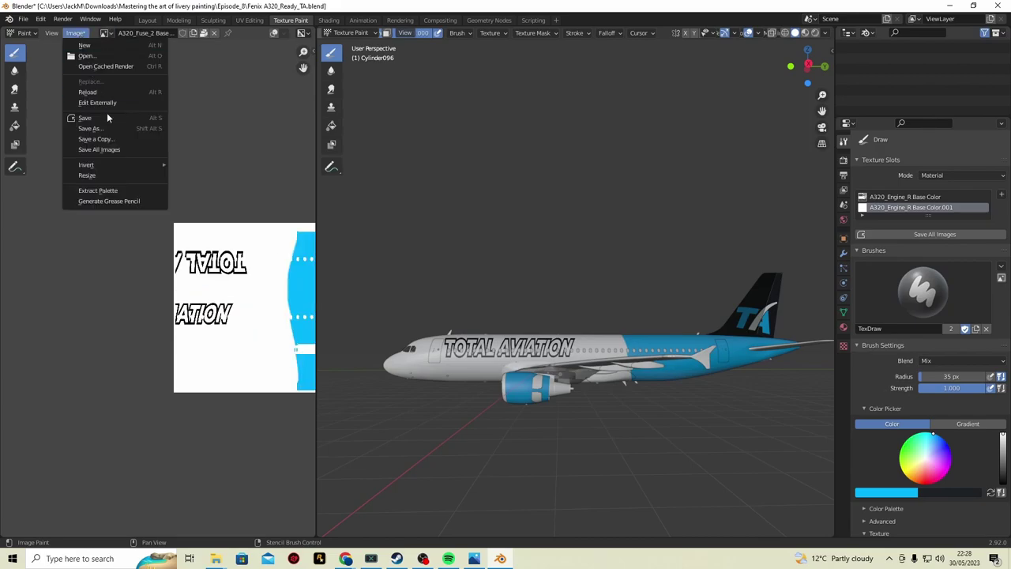
click(103, 132)
click(655, 321)
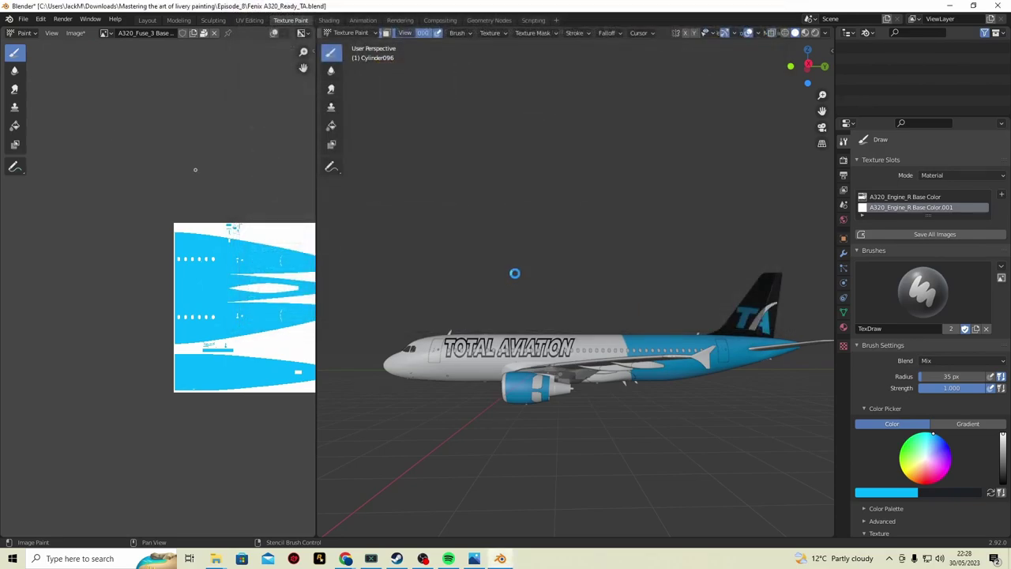
- Save the painted A320_Fuse_3 and A320_Tail base colour textures as image files
click(104, 35)
click(118, 136)
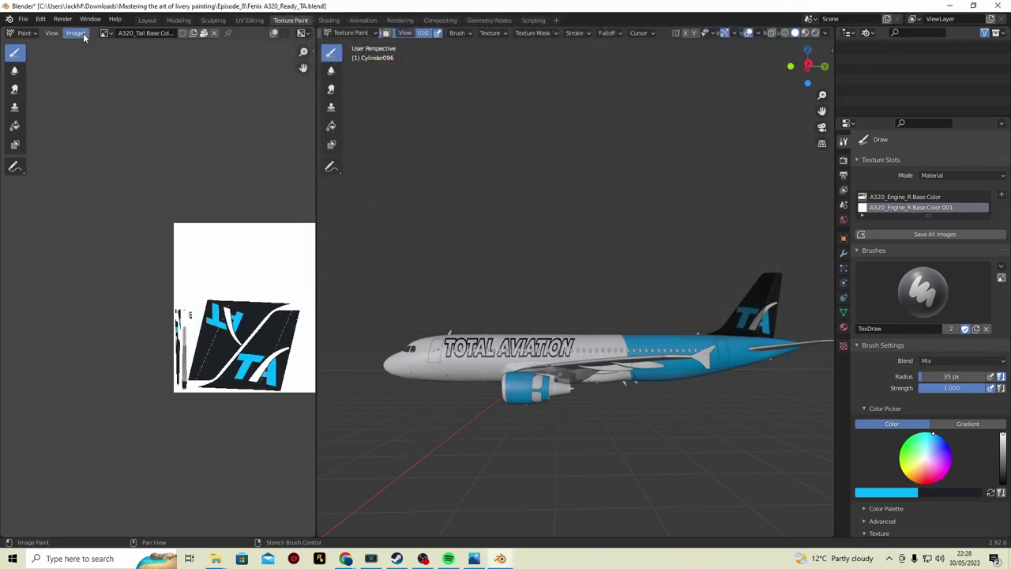
click(75, 32)
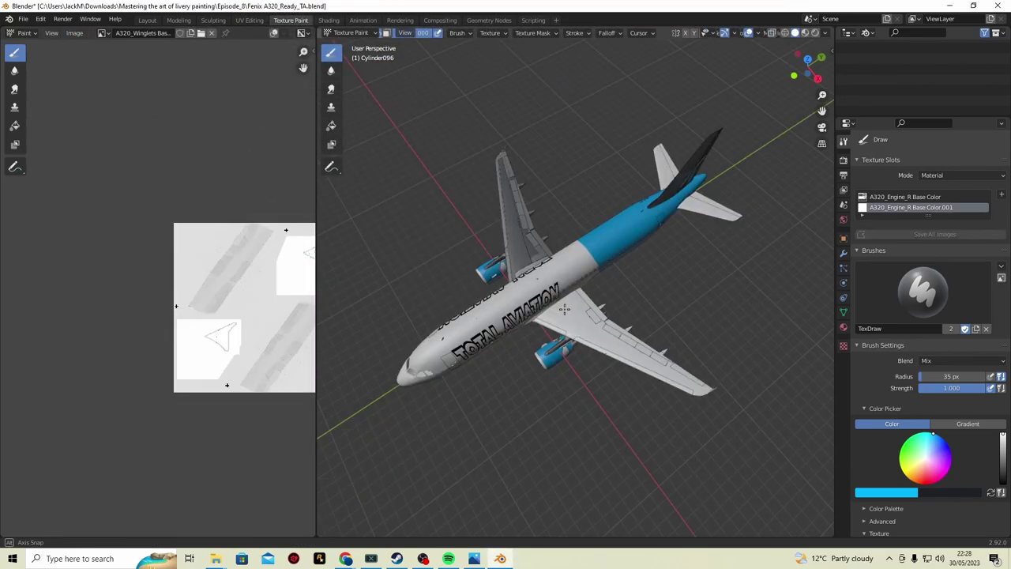
- Save the blend file, then quit Blender while also saving the modified image
middle_drag(601, 261, 719, 174)
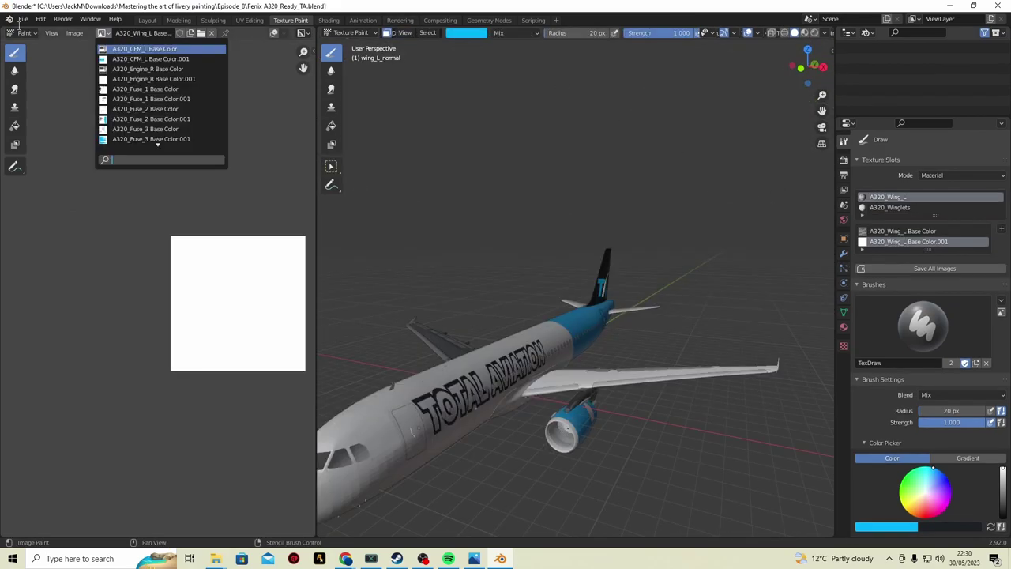
click(119, 119)
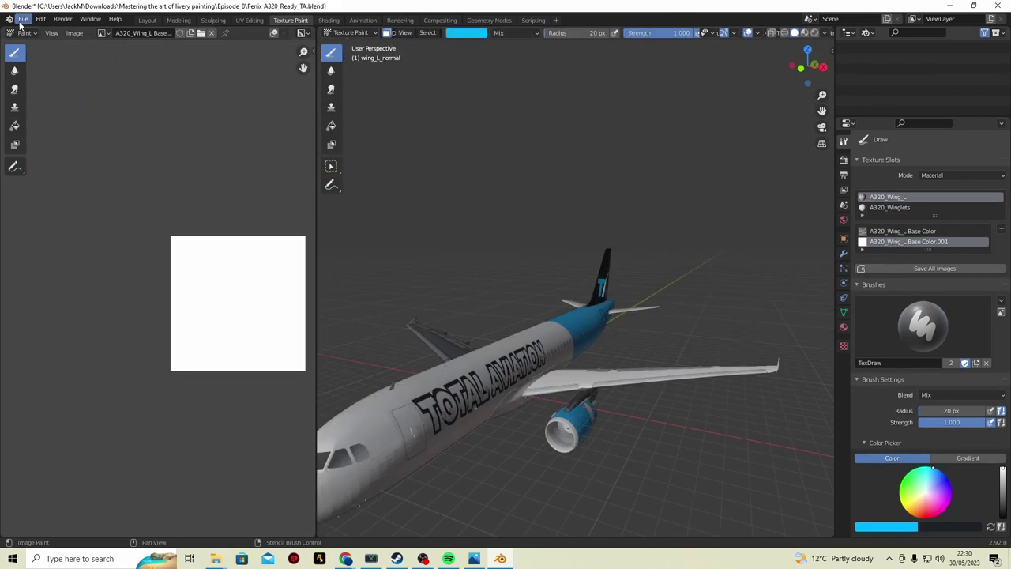
click(23, 18)
click(36, 88)
key(ctrl+q)
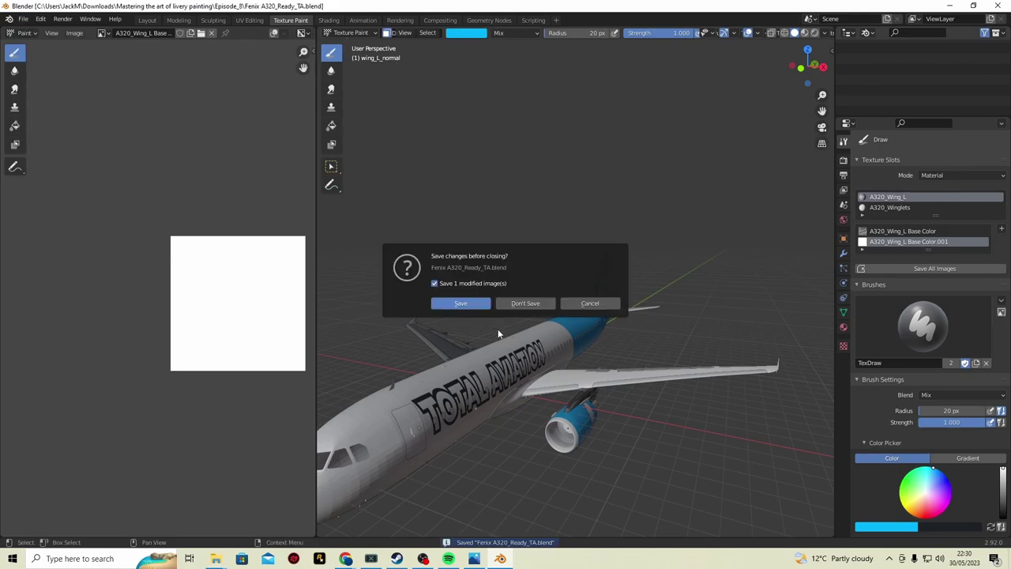
click(458, 303)
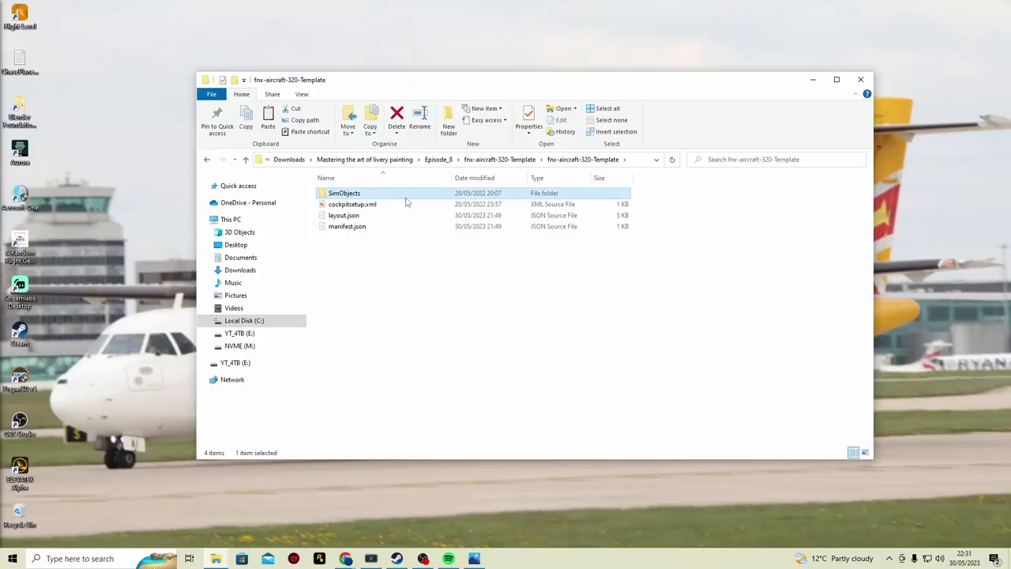
- In File Explorer, browse through SimObjects, Airplanes and FenixA320_Template to the TEXTURE.Template folder and display its files as large thumbnails
double_click(406, 196)
double_click(406, 196)
double_click(406, 196)
double_click(406, 196)
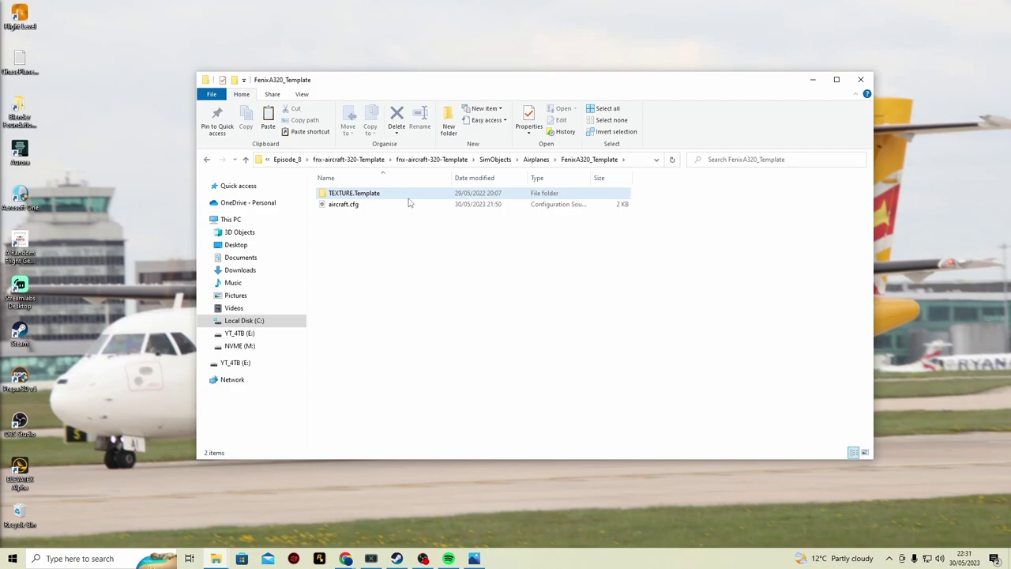
click(865, 453)
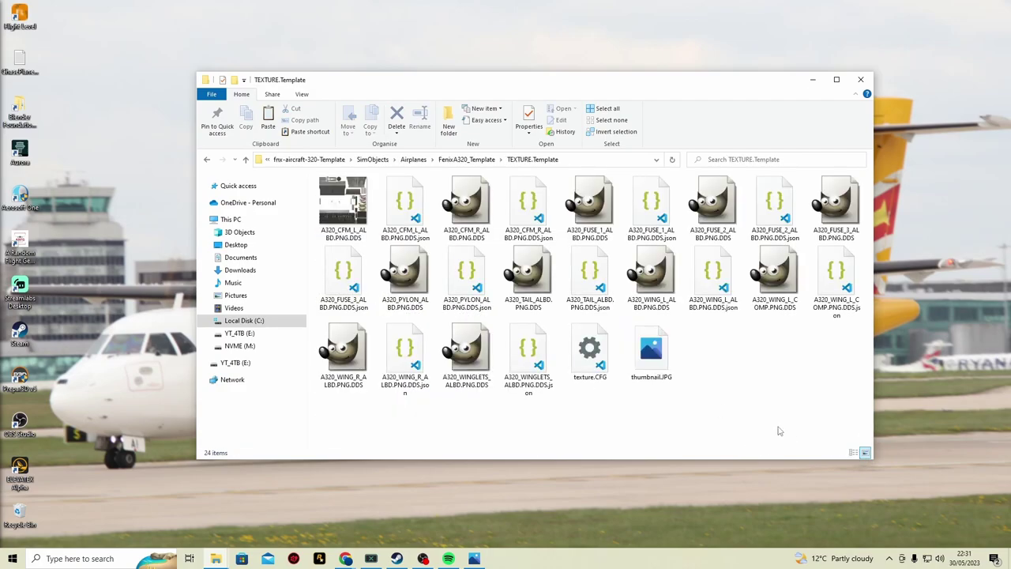
- Open A320_CFM_L_ALBD.PNG.DDS in GIMP without loading its mipmaps
key(Down)
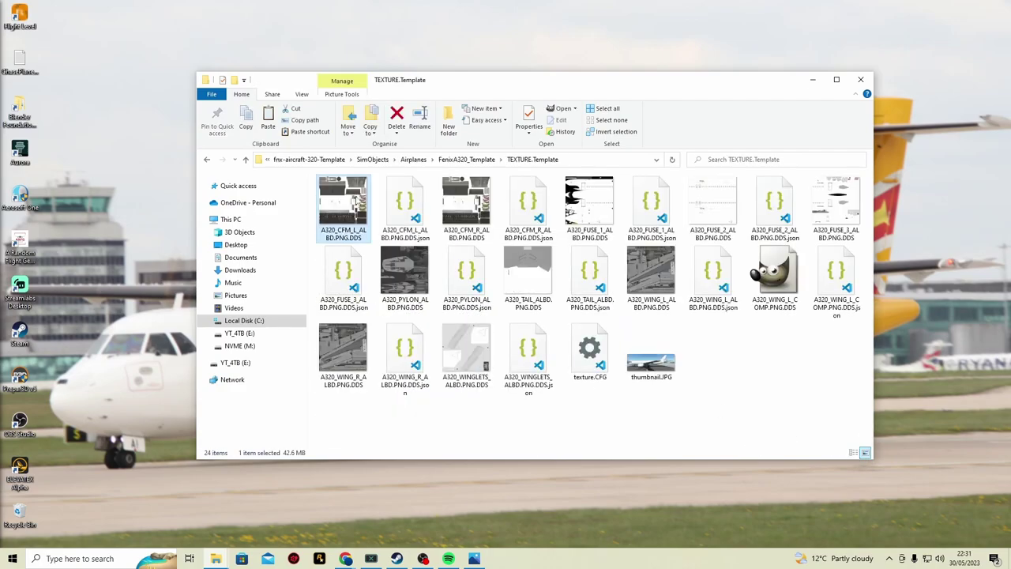
key(Return)
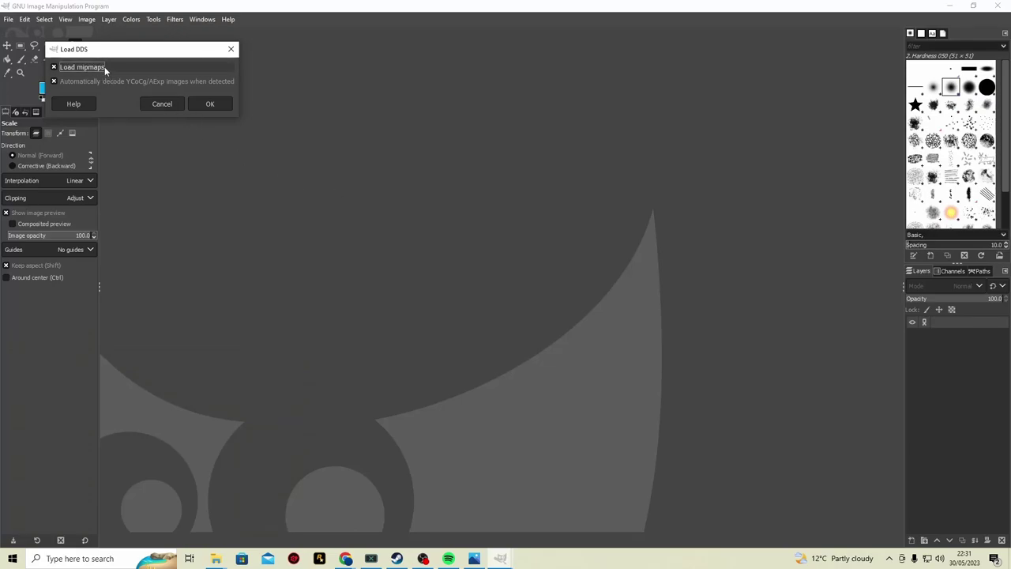
click(216, 104)
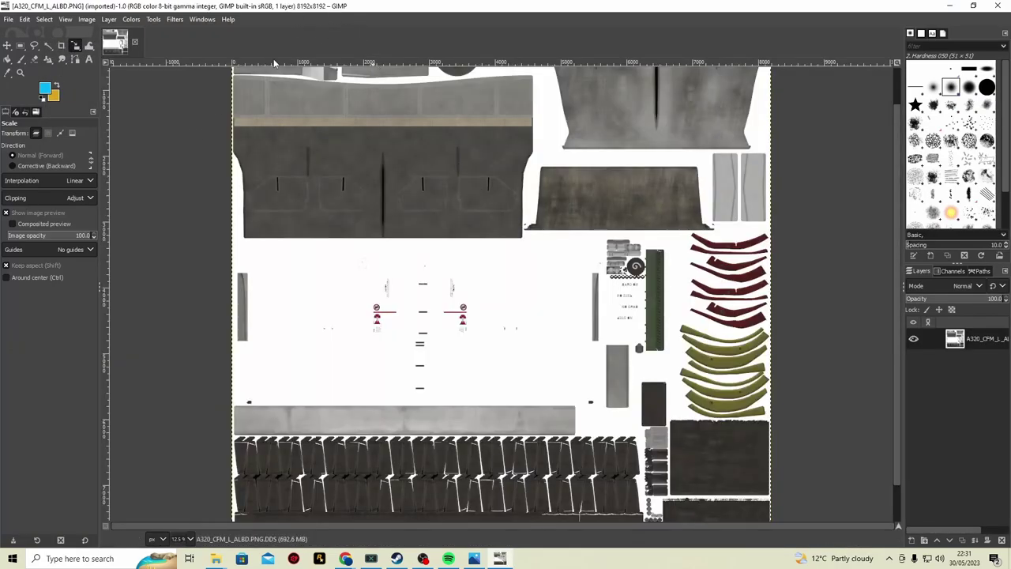
- Resize the canvas of the engine texture image to 4096 × 4096 px
click(109, 20)
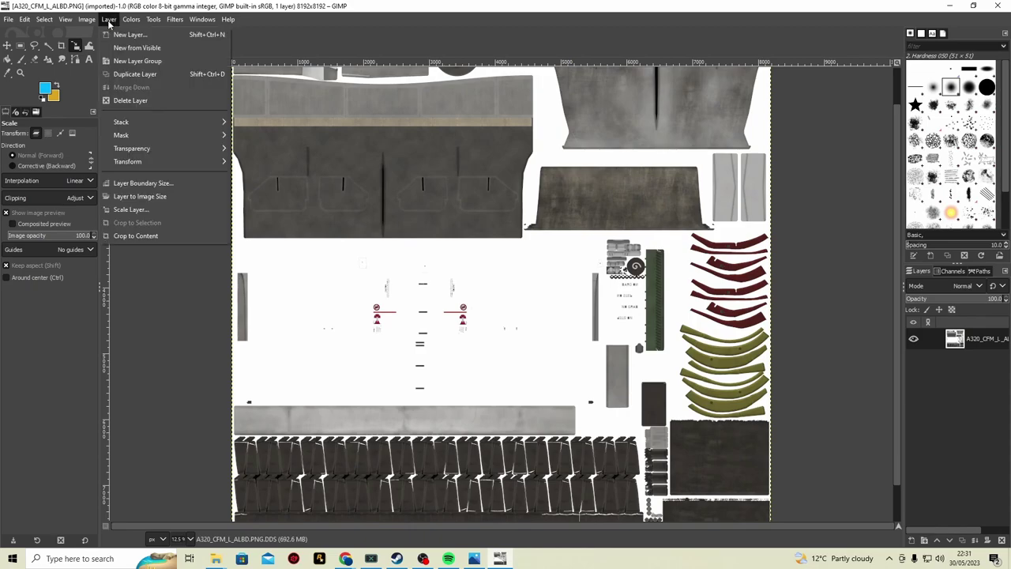
click(118, 135)
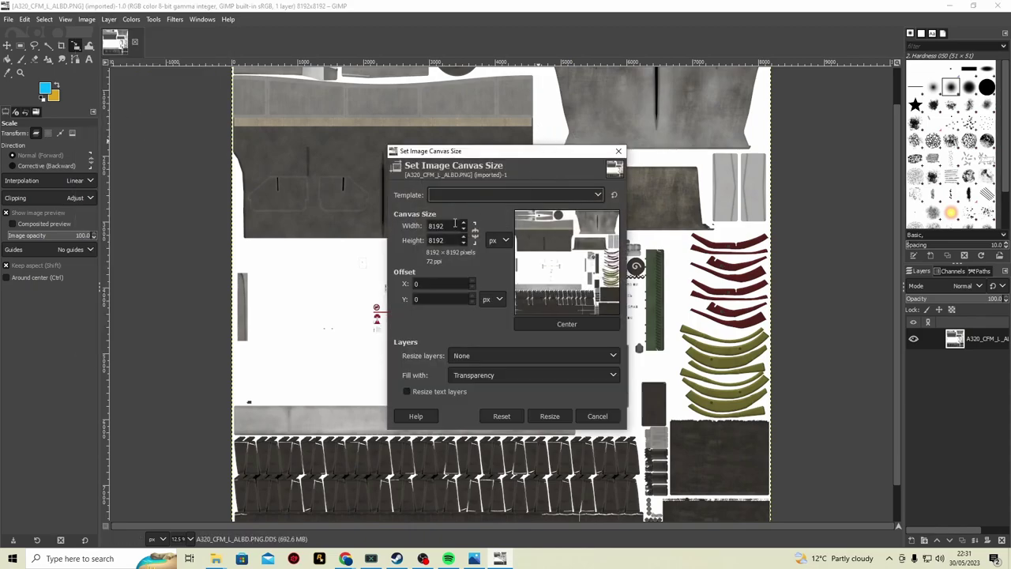
double_click(454, 226)
text(4096)
key(Return)
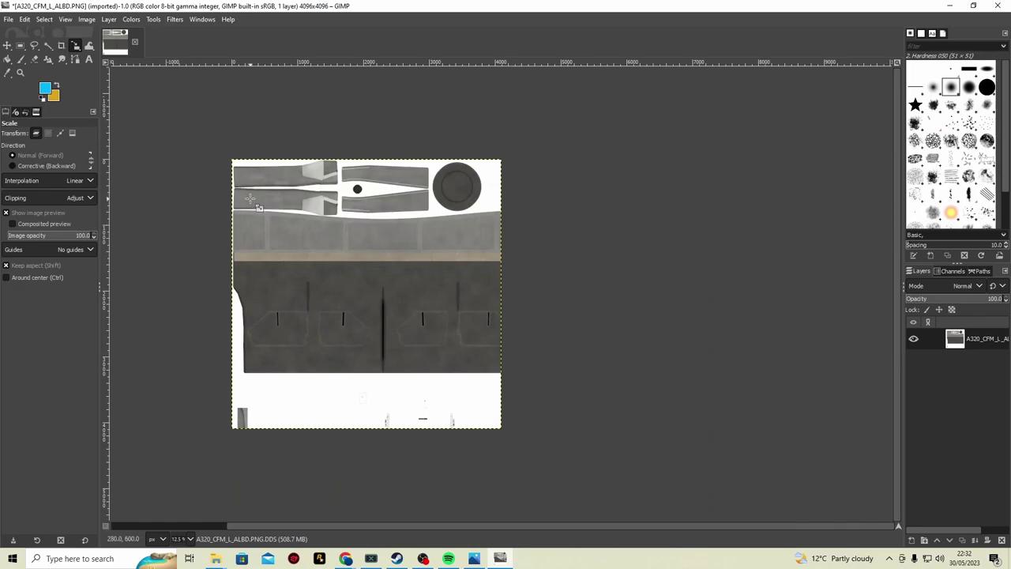
- Add A320_CFM_L Base Color.001.png from the Episode_8 folder as a new layer over the engine texture
click(8, 18)
click(84, 77)
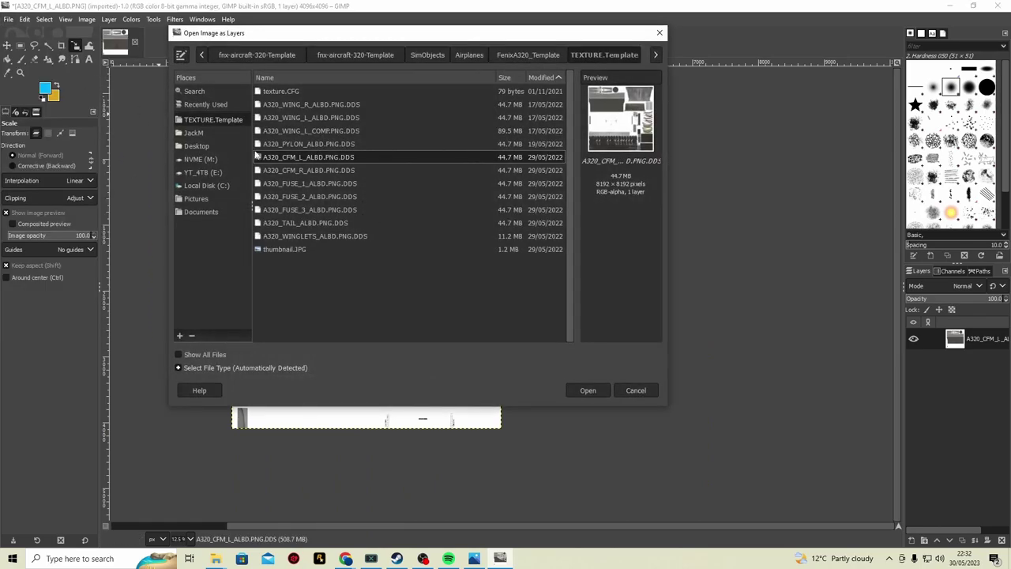
click(202, 55)
click(202, 55)
click(202, 55)
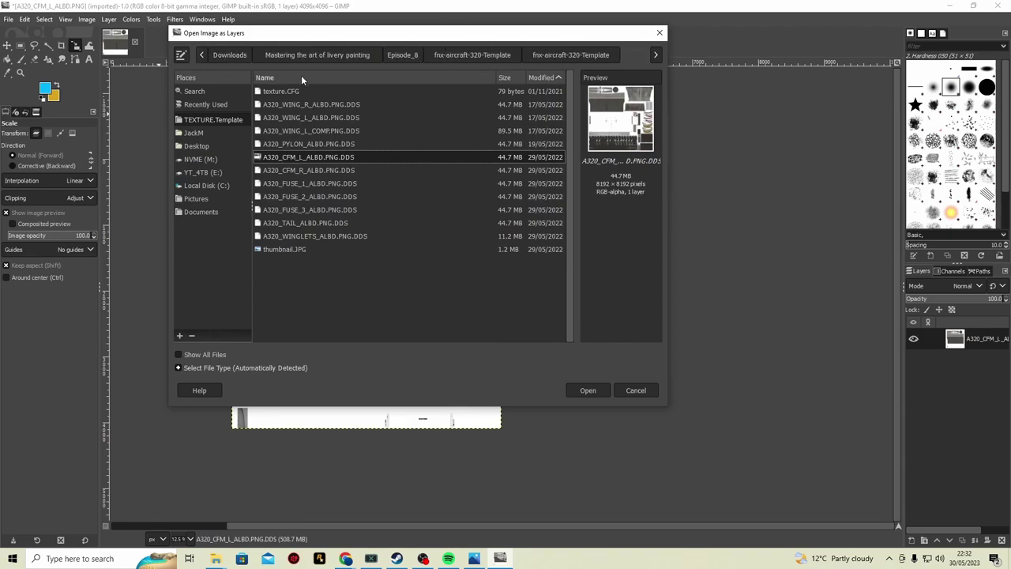
click(400, 56)
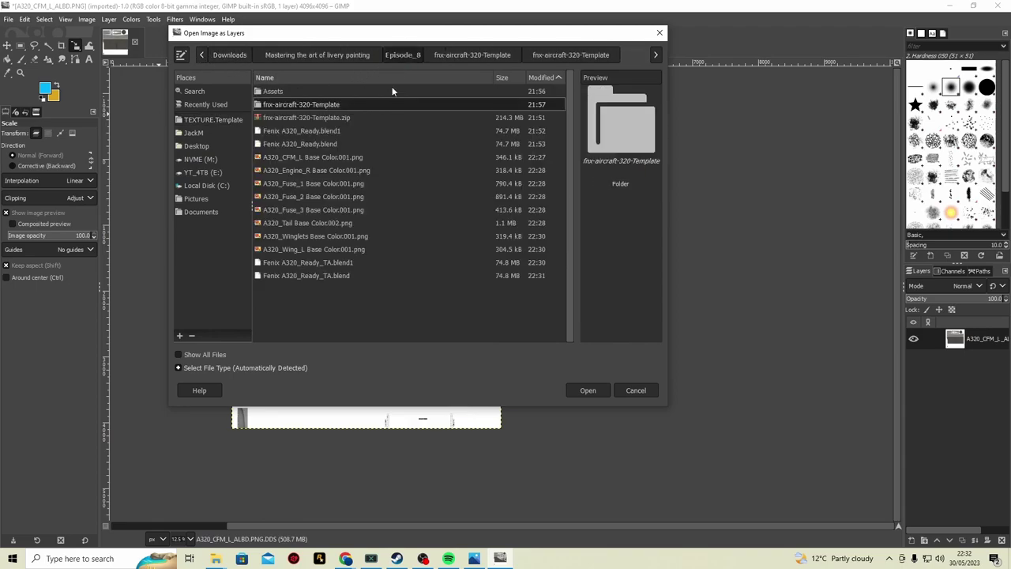
click(380, 162)
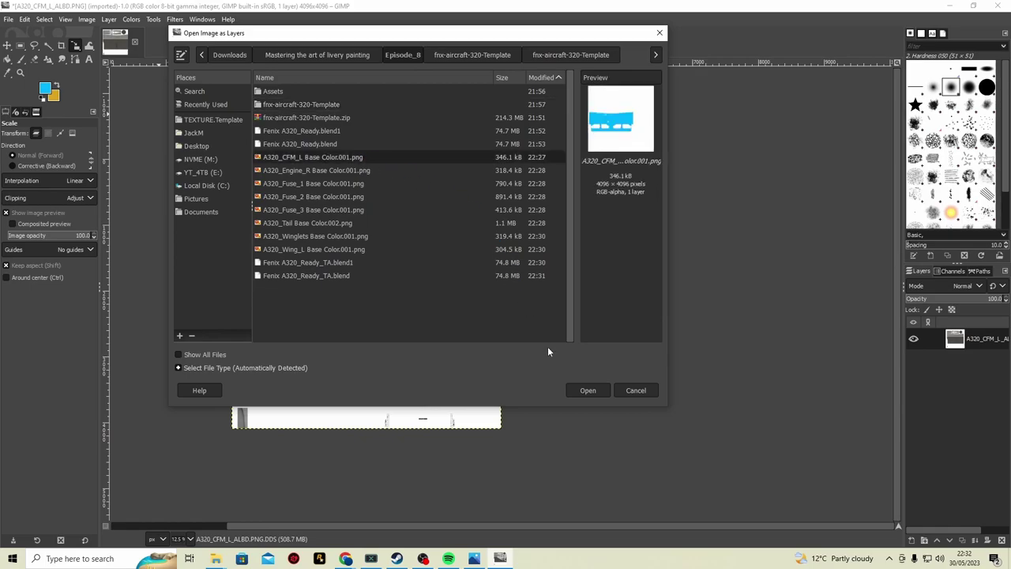
click(593, 392)
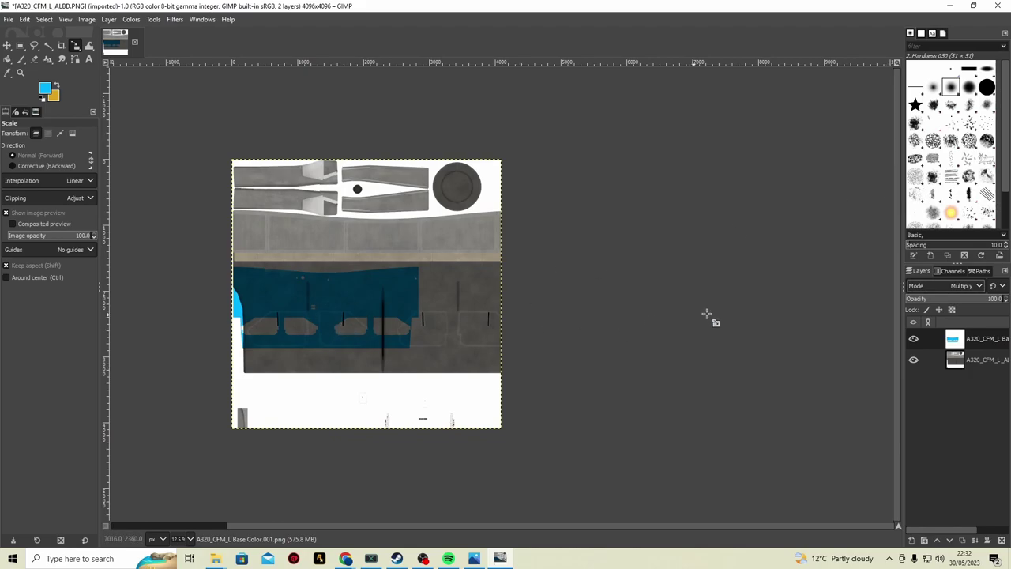
- Set the livery layer's blend mode to Normal and overwrite A320_CFM_L_ALBD.PNG.DDS with the image
click(973, 284)
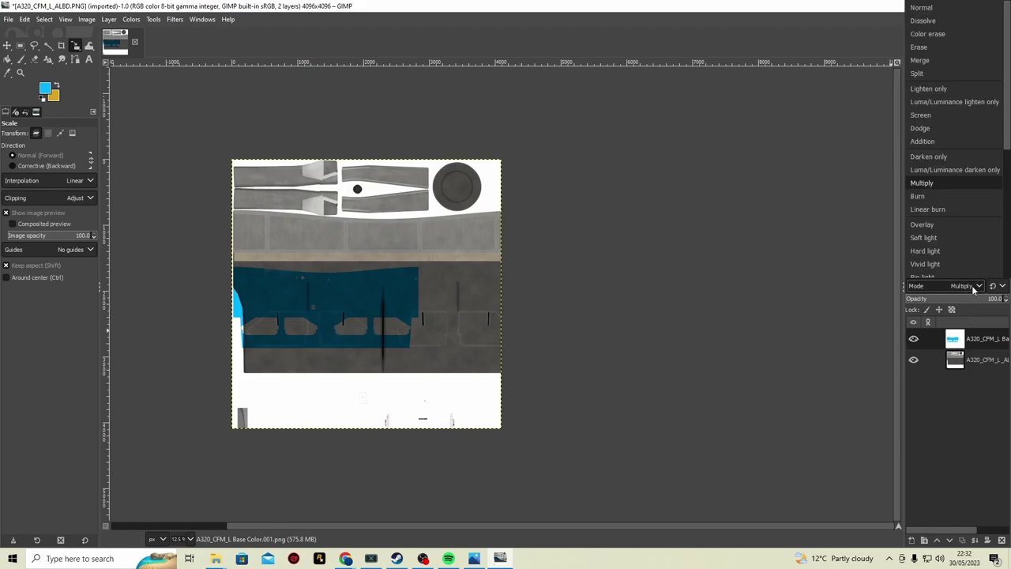
click(925, 8)
click(8, 19)
click(64, 185)
click(8, 19)
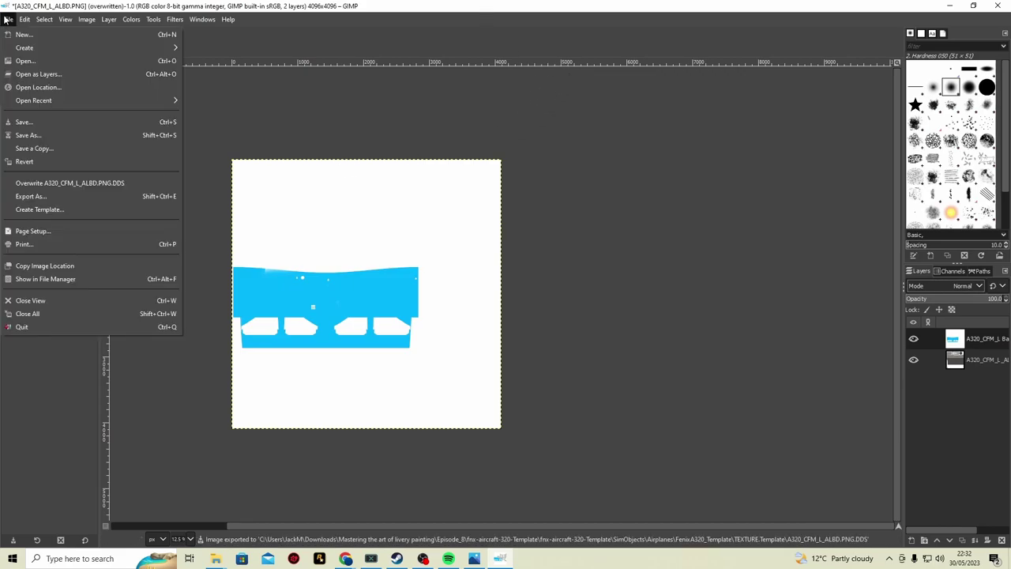
click(90, 193)
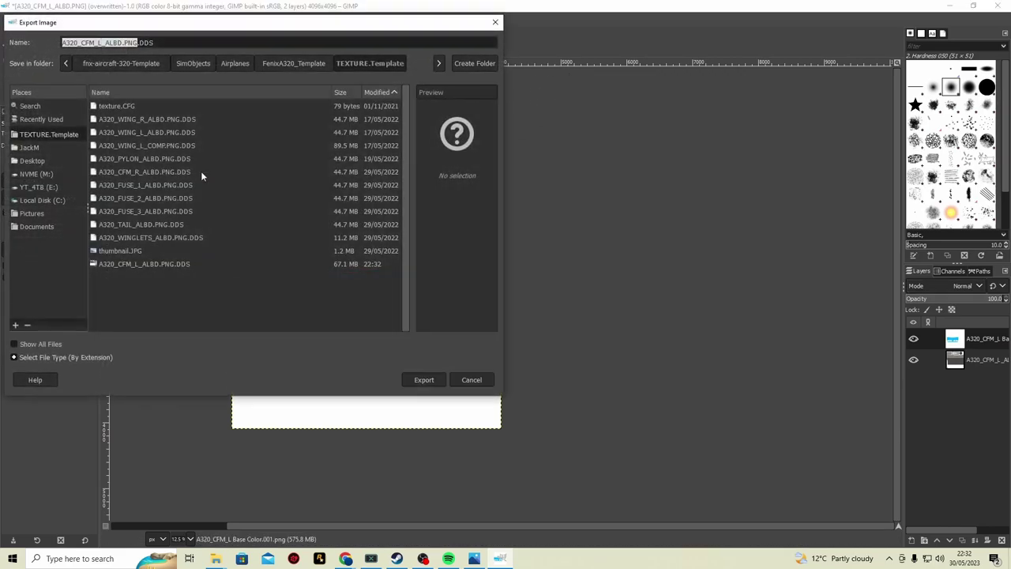
click(180, 133)
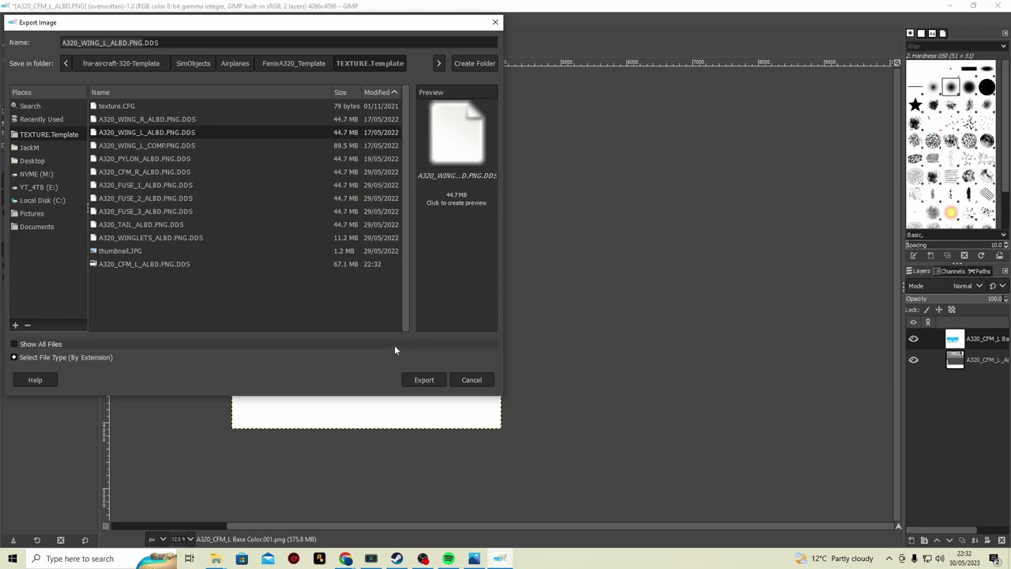
click(425, 380)
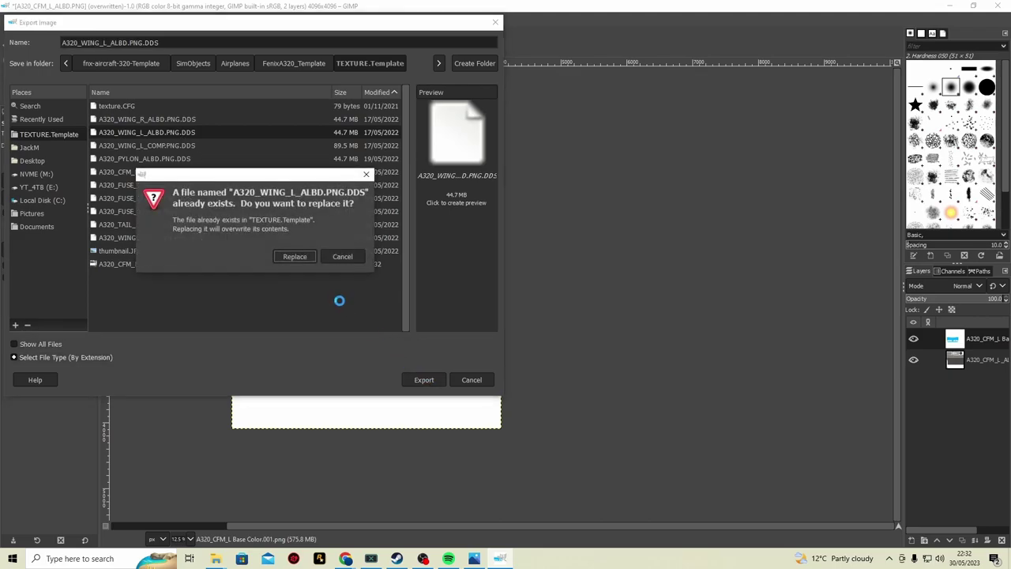
click(297, 256)
click(223, 152)
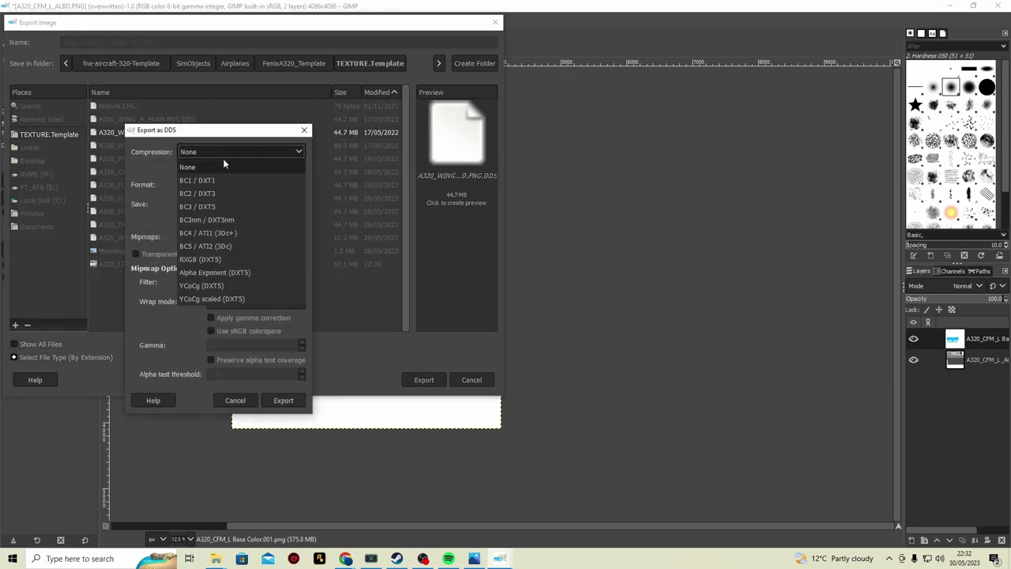
click(222, 181)
click(222, 235)
click(226, 264)
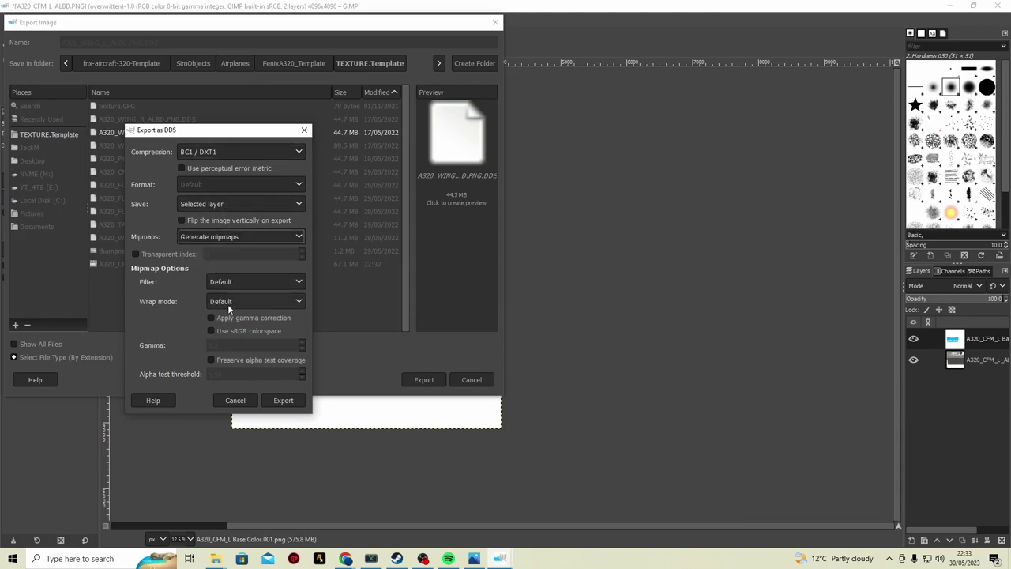
click(235, 400)
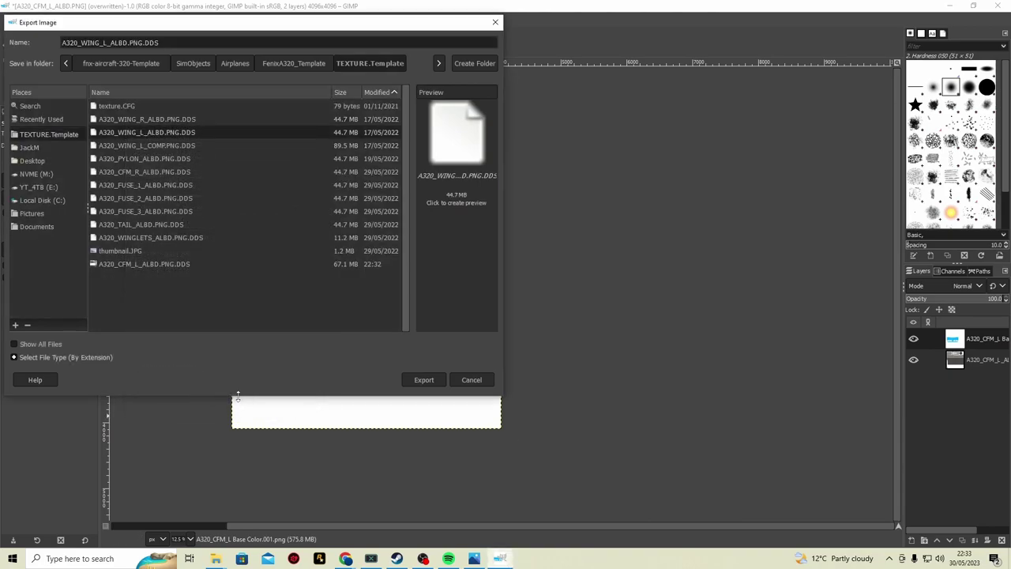
click(471, 380)
click(8, 19)
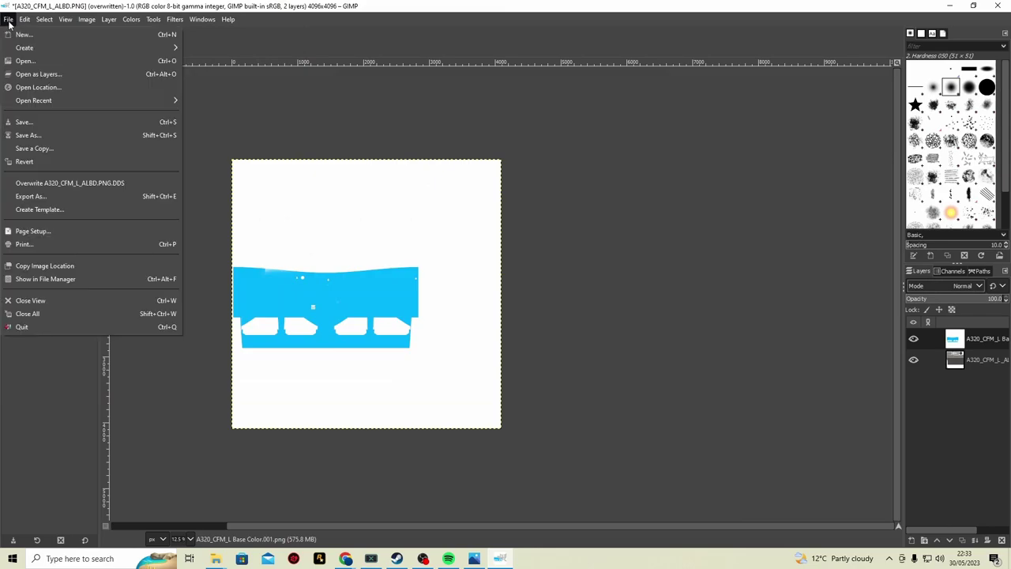
click(52, 79)
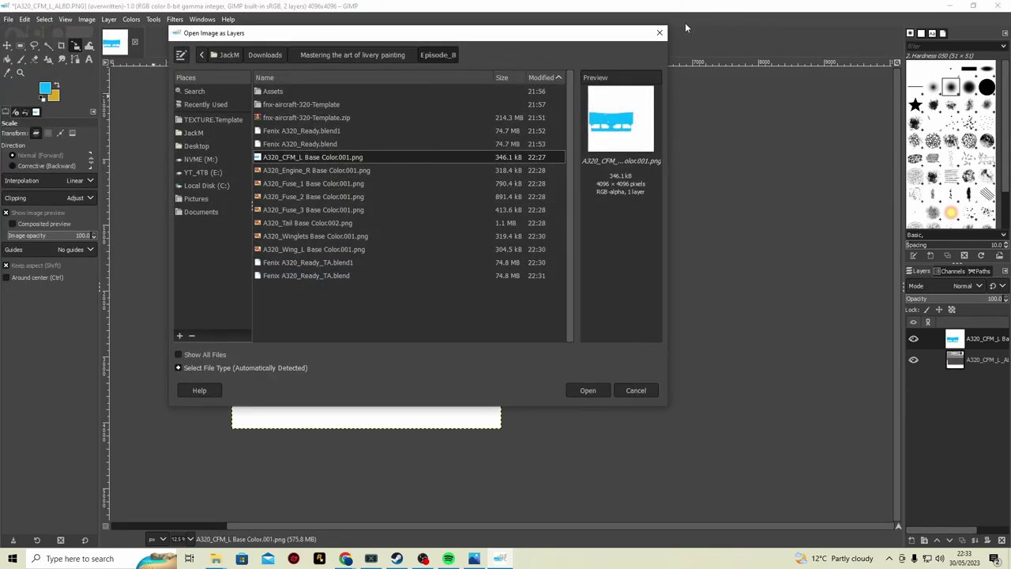
click(659, 33)
- Quit GIMP, discarding the unsaved changes to the left engine image
key(ctrl+q)
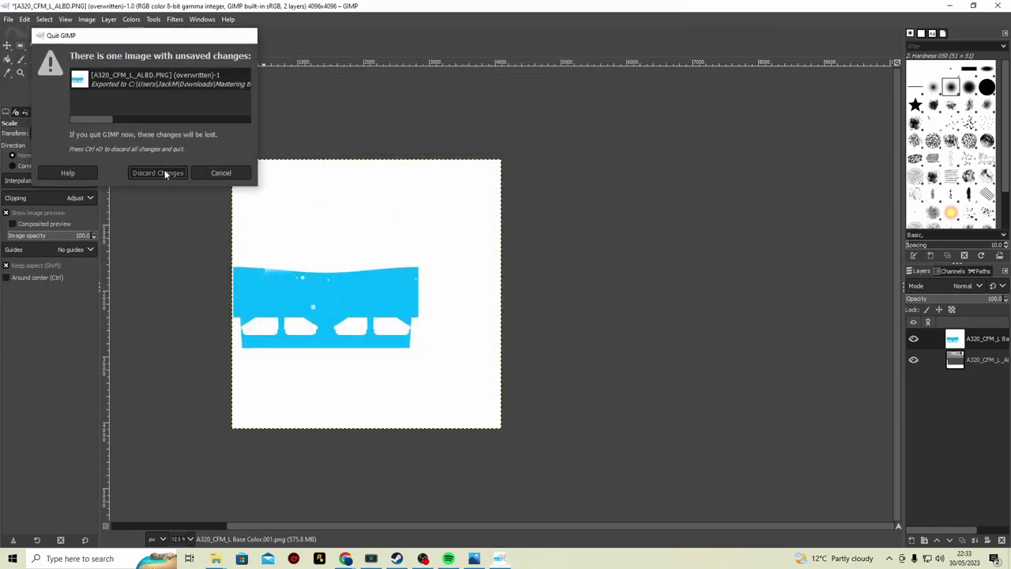
click(158, 173)
- Open A320_CFM_R_ALBD.PNG.DDS in GIMP without loading its mipmaps and bring up the Scale Layer settings
click(464, 223)
double_click(464, 223)
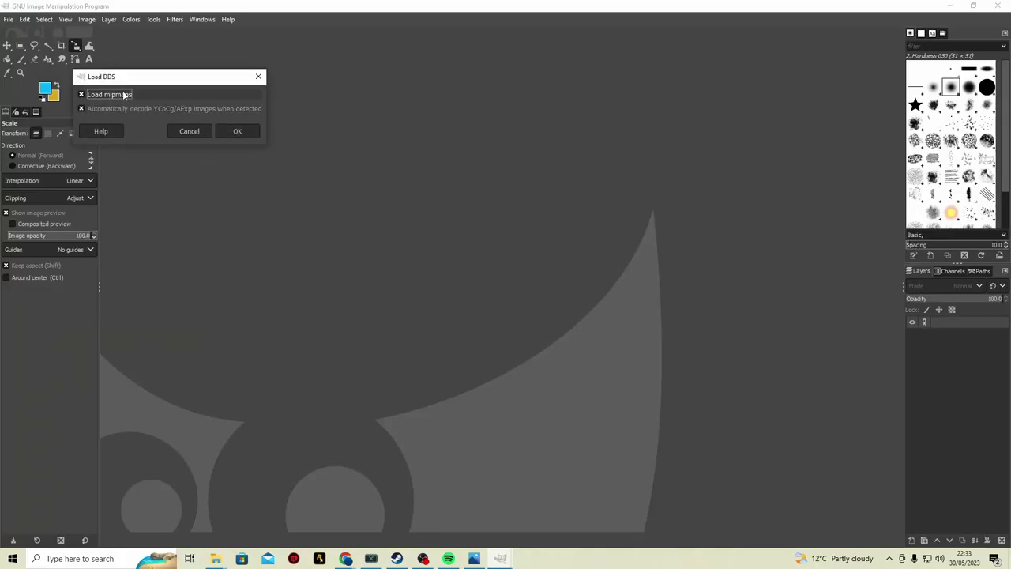
click(218, 131)
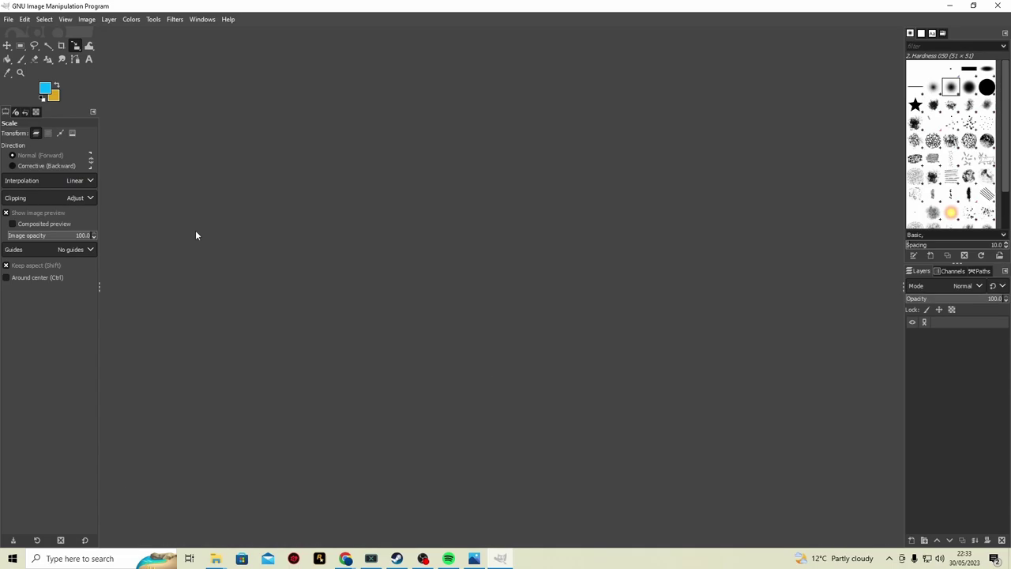
key(alt+l)
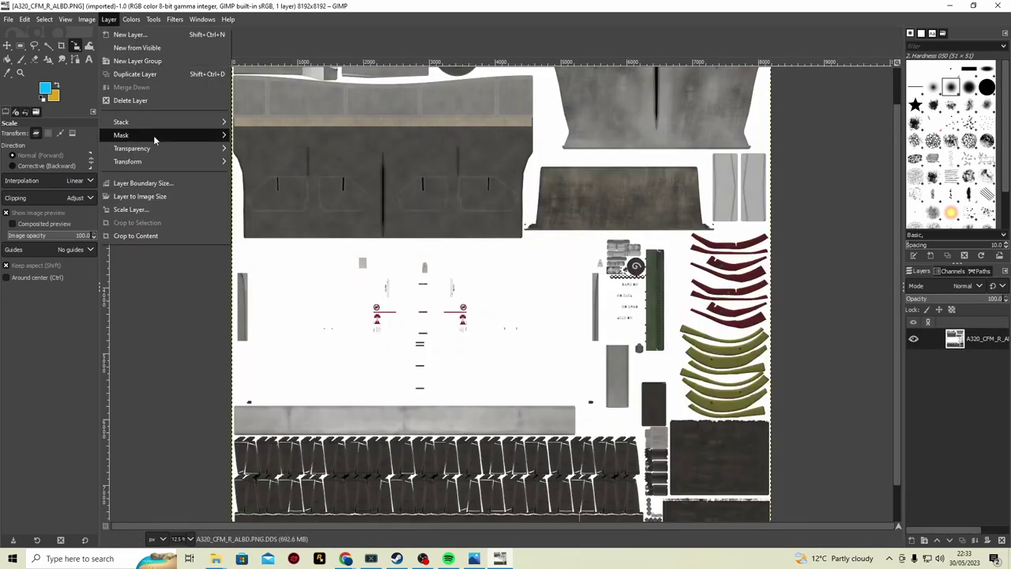
click(141, 210)
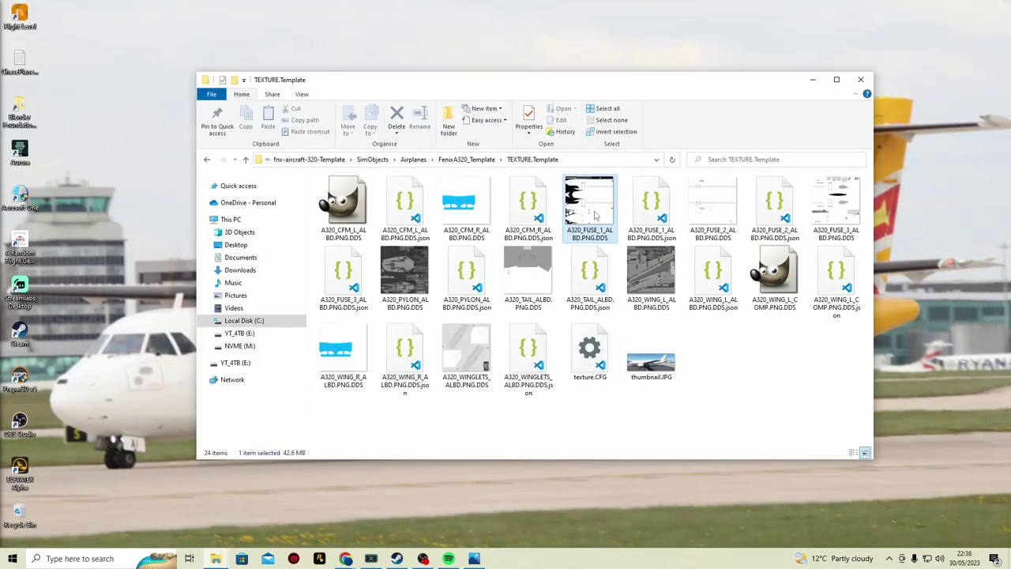
- Open A320_FUSE_1_ALBD.PNG.DDS from the TEXTURE.Template folder in GIMP
double_click(580, 237)
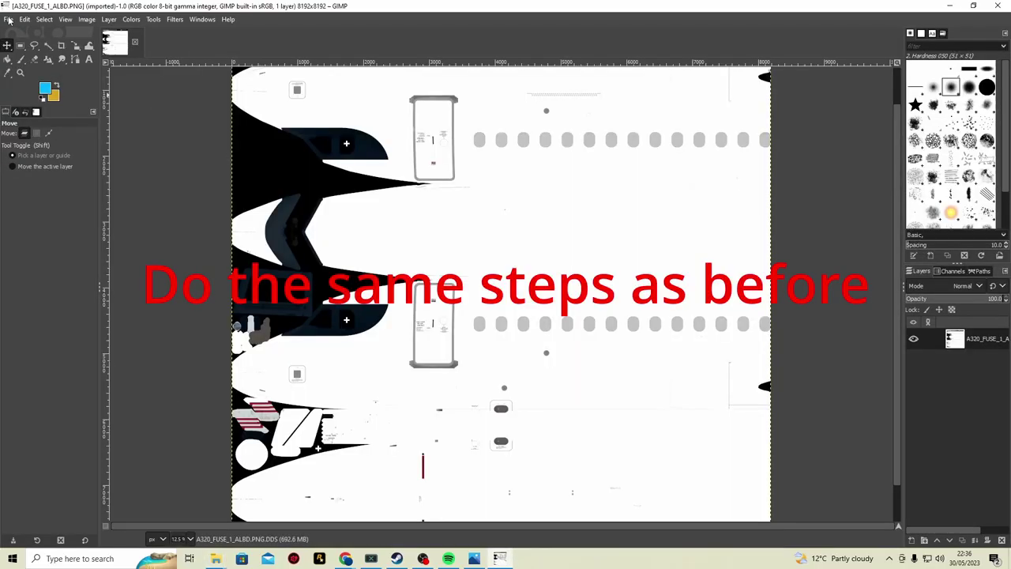
click(24, 19)
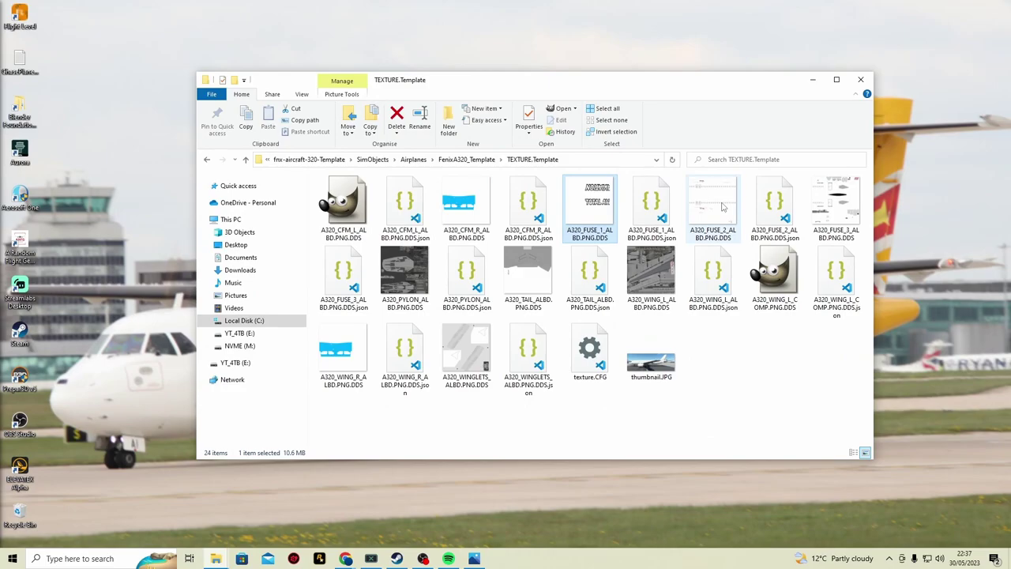
- Open A320_FUSE_2_ALBD.PNG.DDS in GIMP and add A320_Fuse_2 Base Color.001.png from the Episode_8 folder as a new layer
double_click(723, 204)
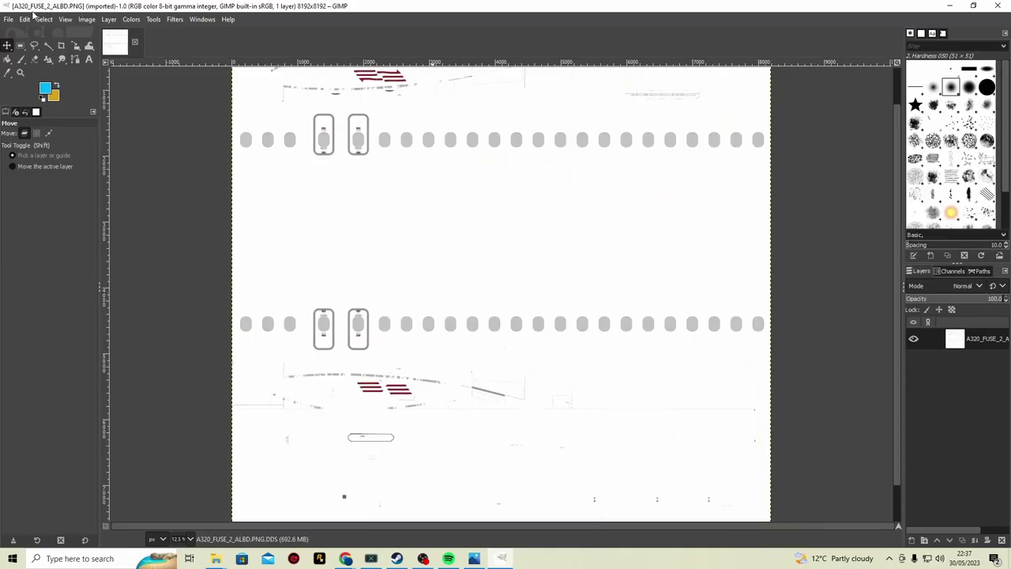
key(ctrl+alt+o)
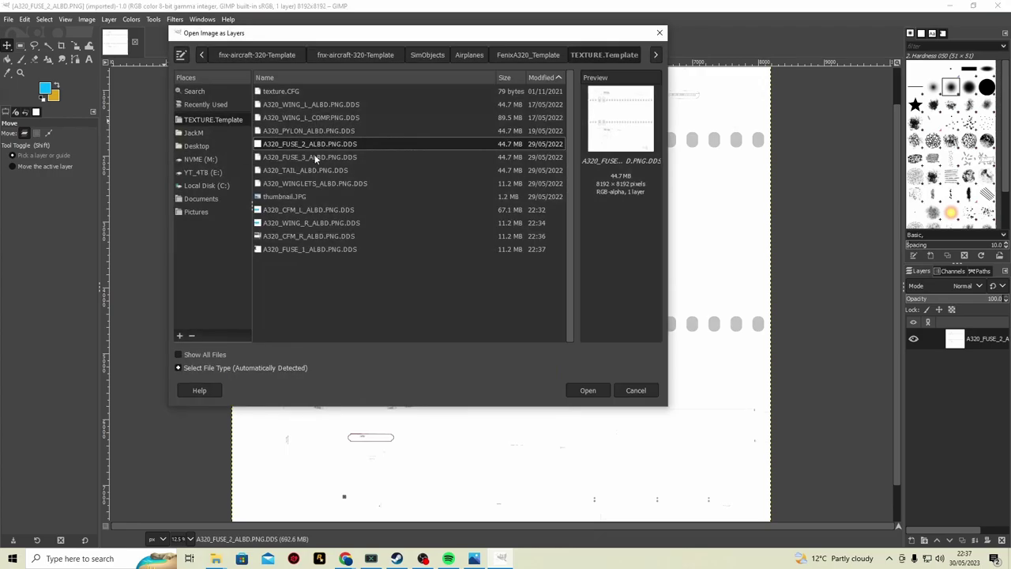
click(202, 55)
click(201, 54)
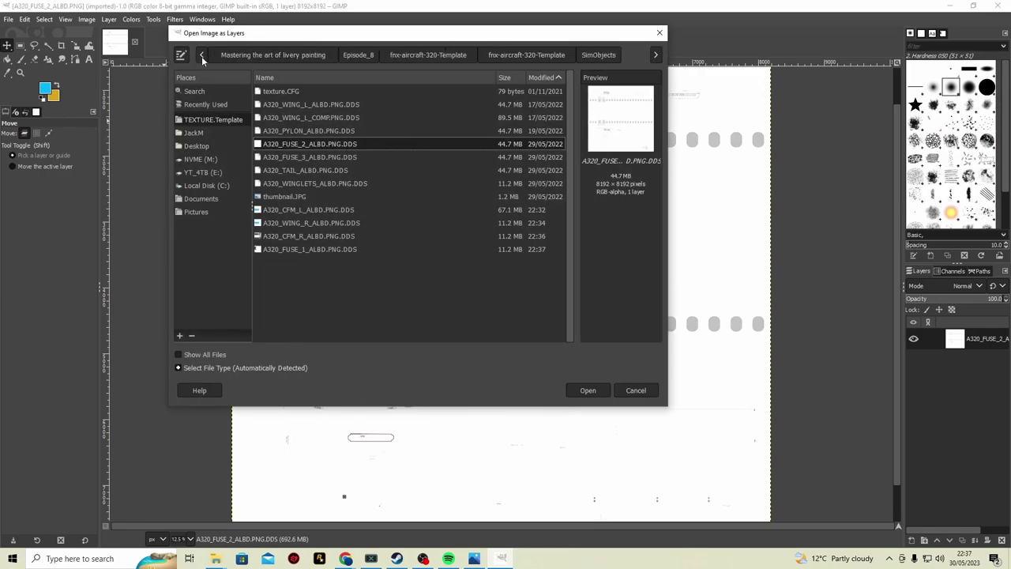
click(289, 55)
double_click(289, 169)
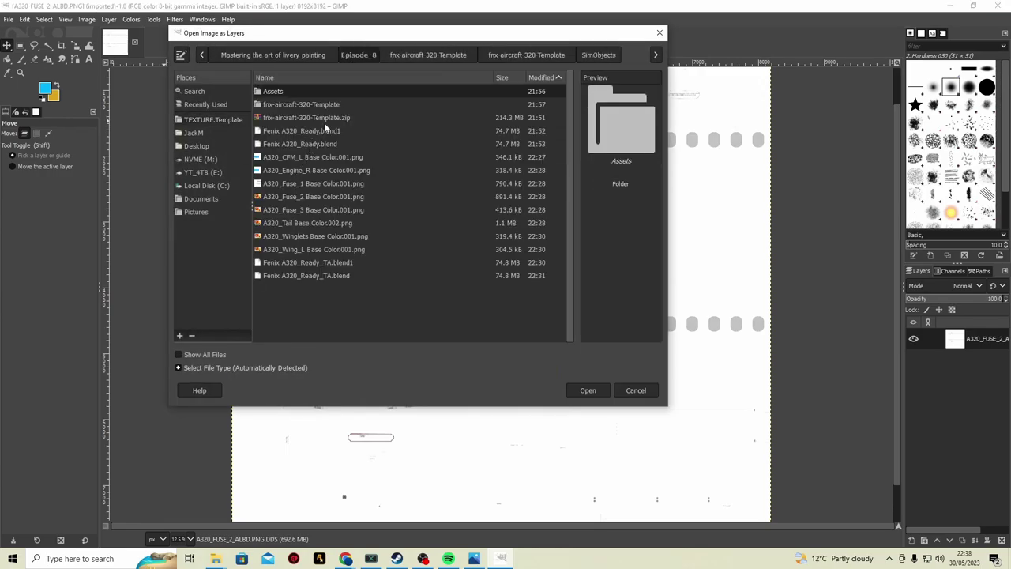
click(330, 196)
click(588, 390)
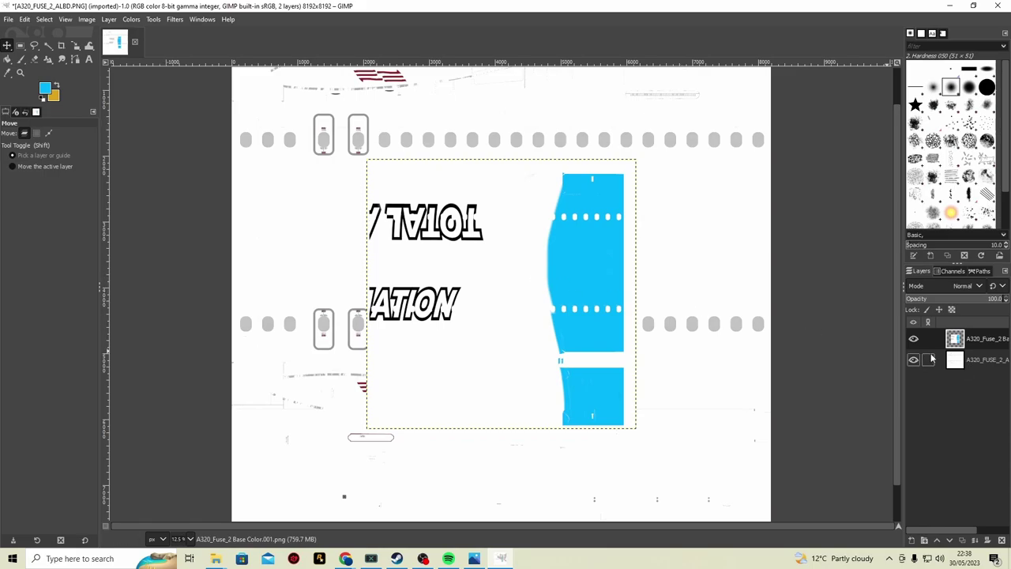
- Hide the original fuselage template layer and scale the whole image to 4096 × 4096 px
click(913, 360)
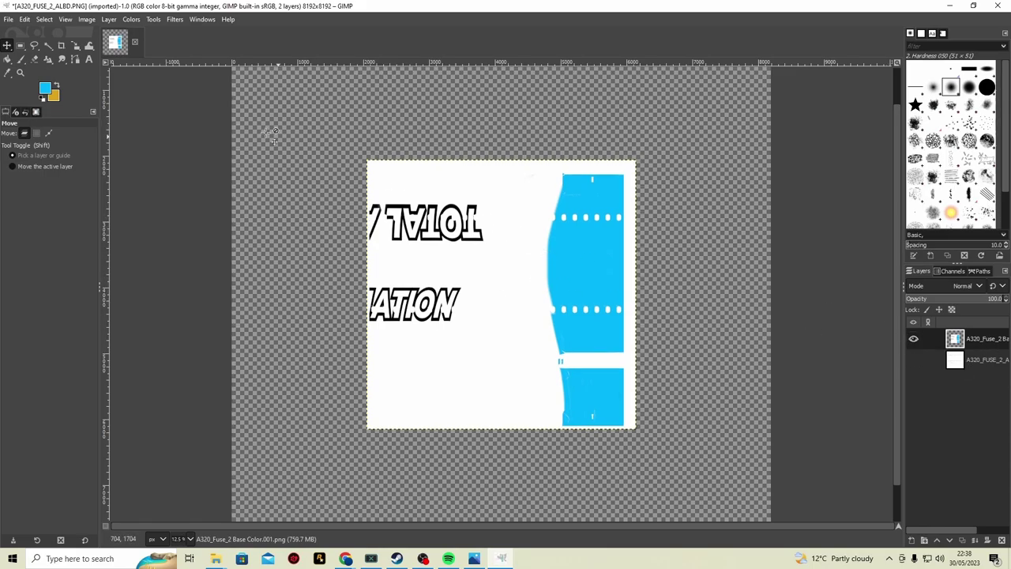
click(109, 19)
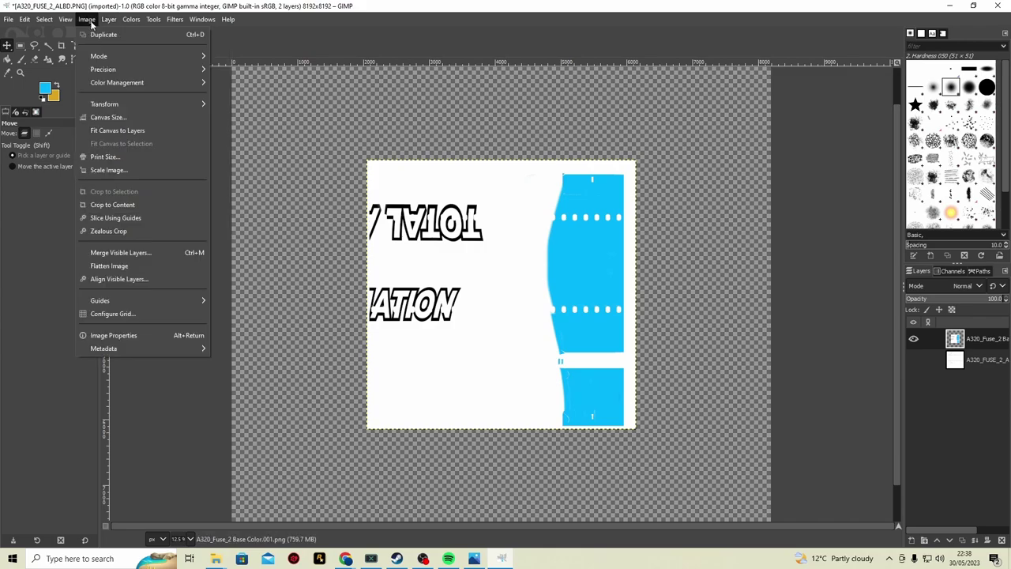
click(123, 172)
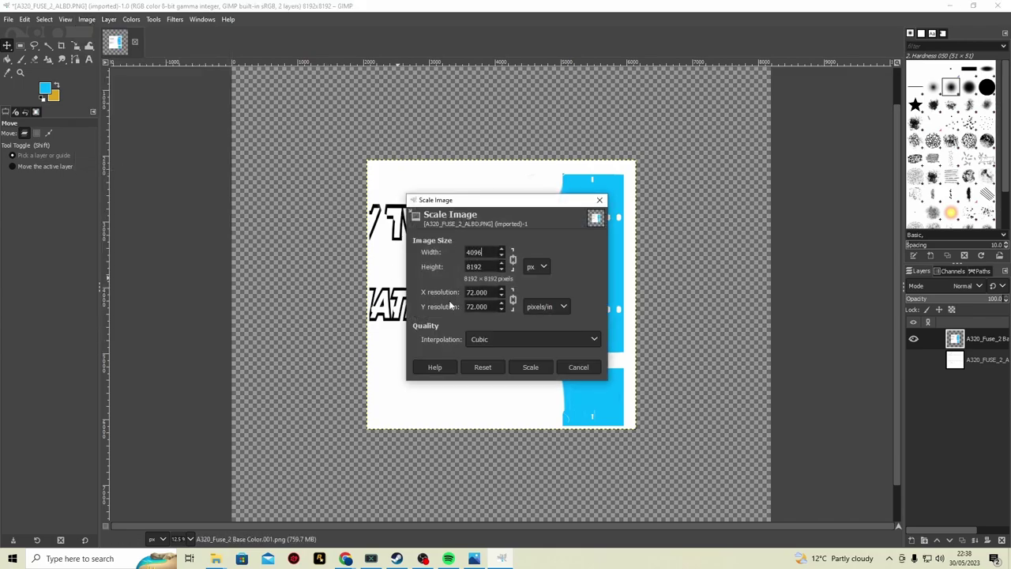
click(528, 366)
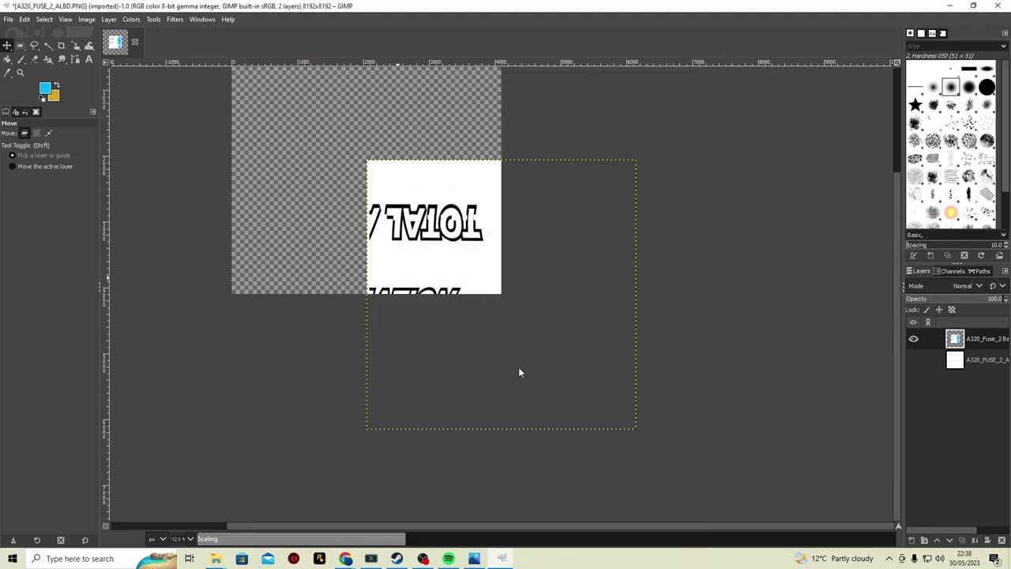
- Scale the A320_Fuse_2 livery layer to 4096 × 4096 px
click(111, 20)
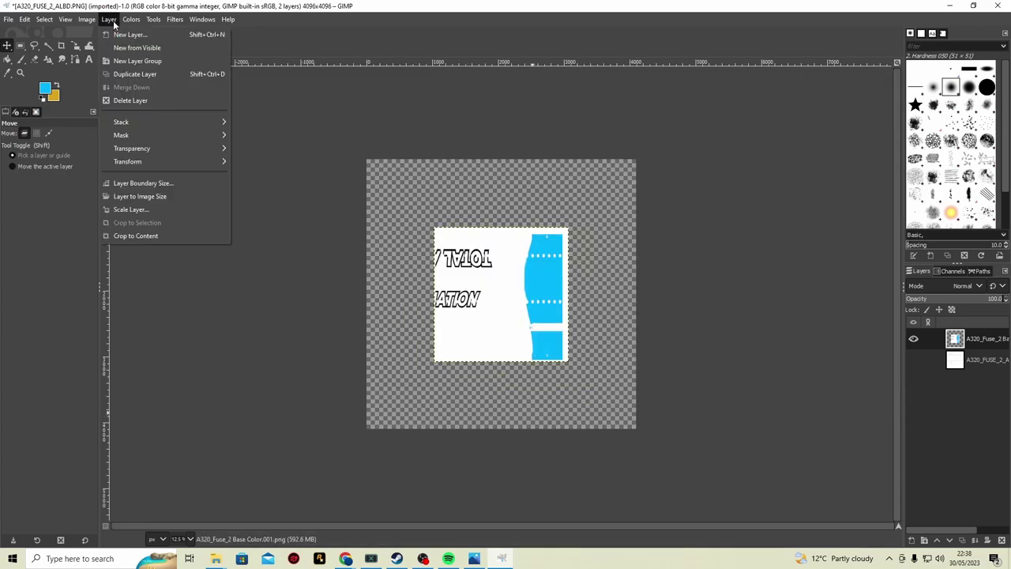
click(150, 208)
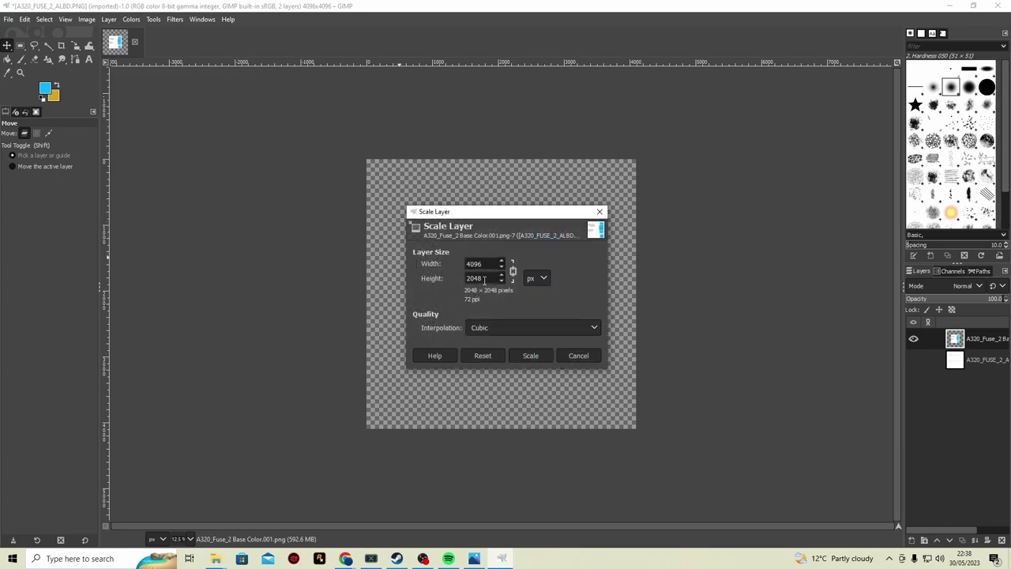
click(540, 356)
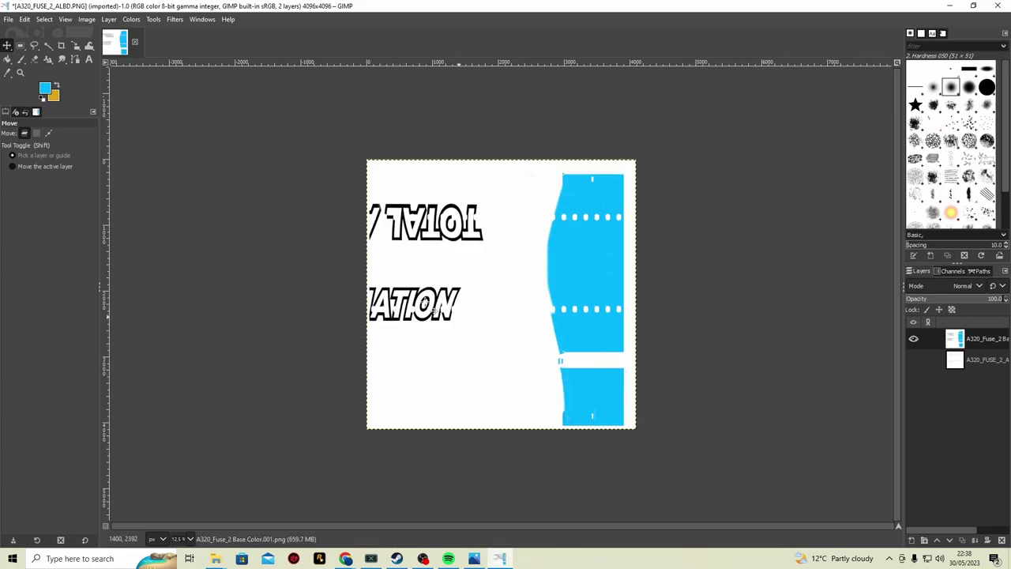
- Export the selected livery layer over A320_FUSE_2_ALBD.PNG.DDS in TEXTURE.Template, using BC1 / DXT1 compression and generated mipmaps
key(ctrl+shift+e)
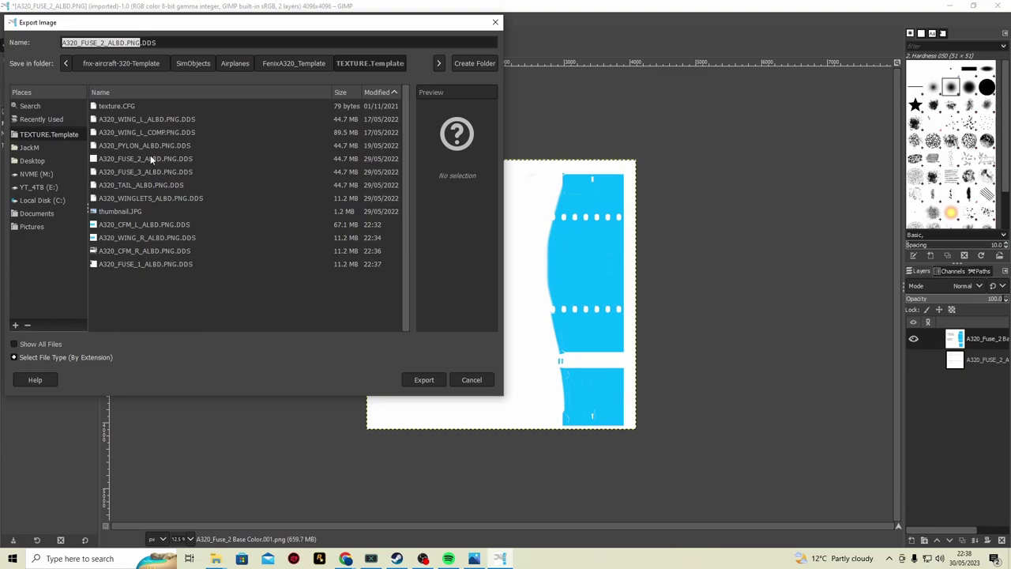
click(150, 158)
click(432, 380)
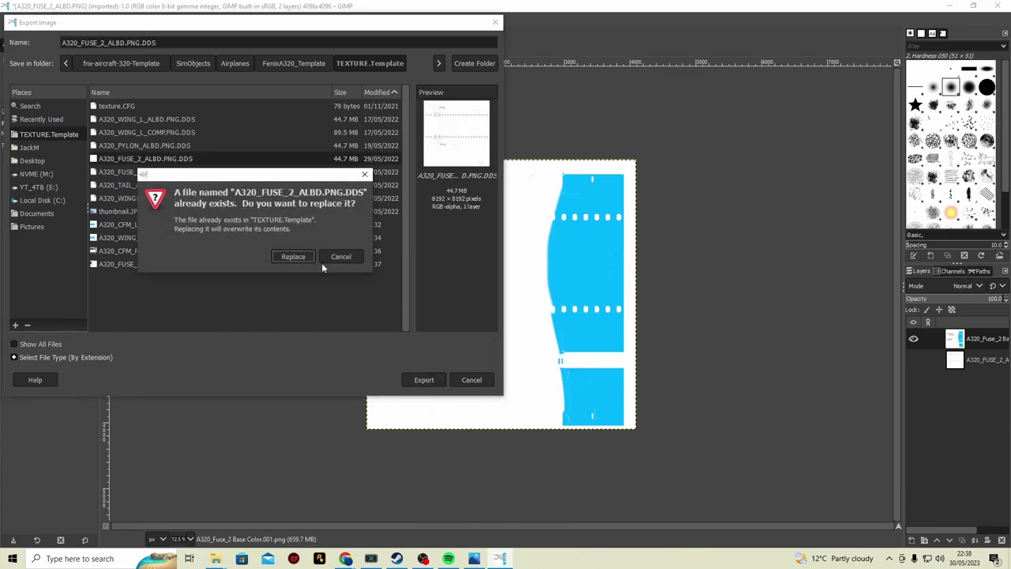
click(295, 256)
click(86, 43)
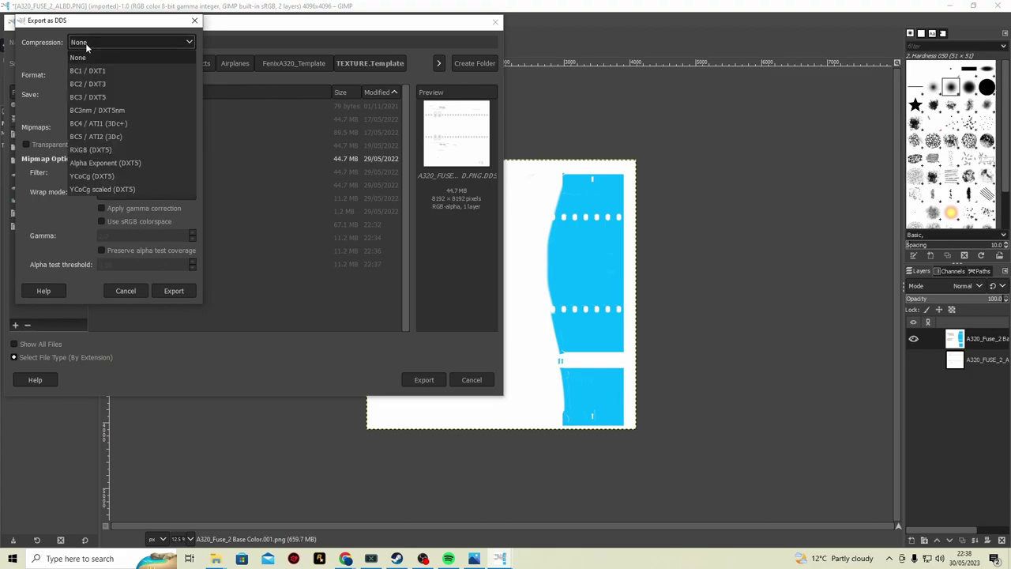
click(96, 71)
click(108, 126)
click(106, 153)
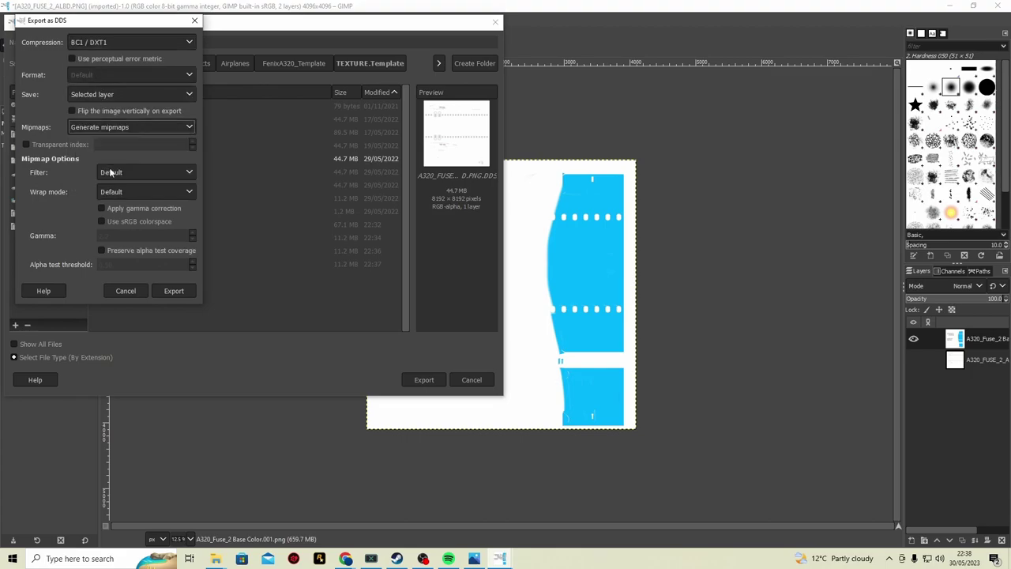
click(173, 291)
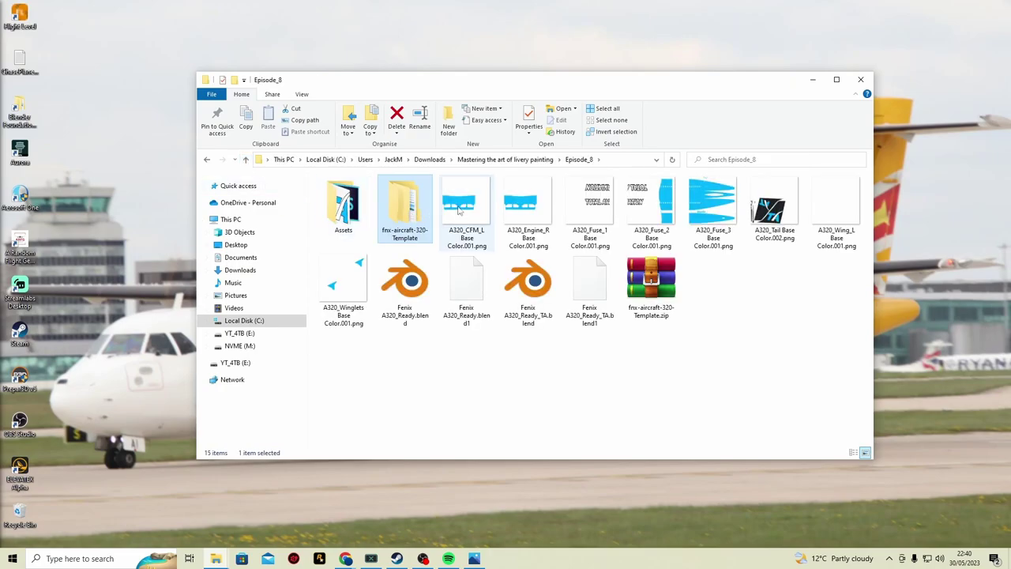
- Open A320_Fuse_3 Base Color.001.png from the Episode_8 folder in GIMP and set its export location to the TEXTURE.Template folder
double_click(708, 229)
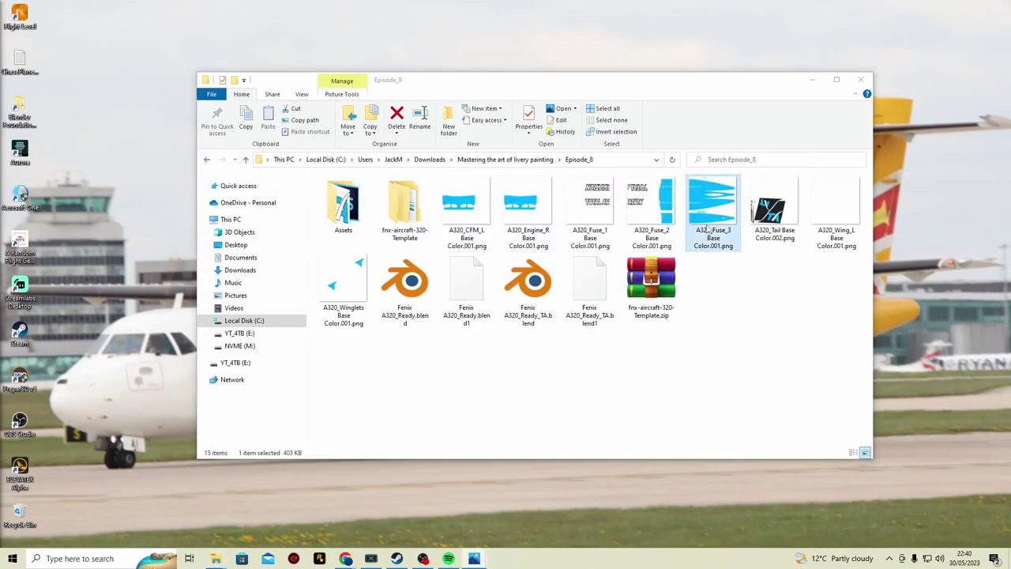
click(702, 222)
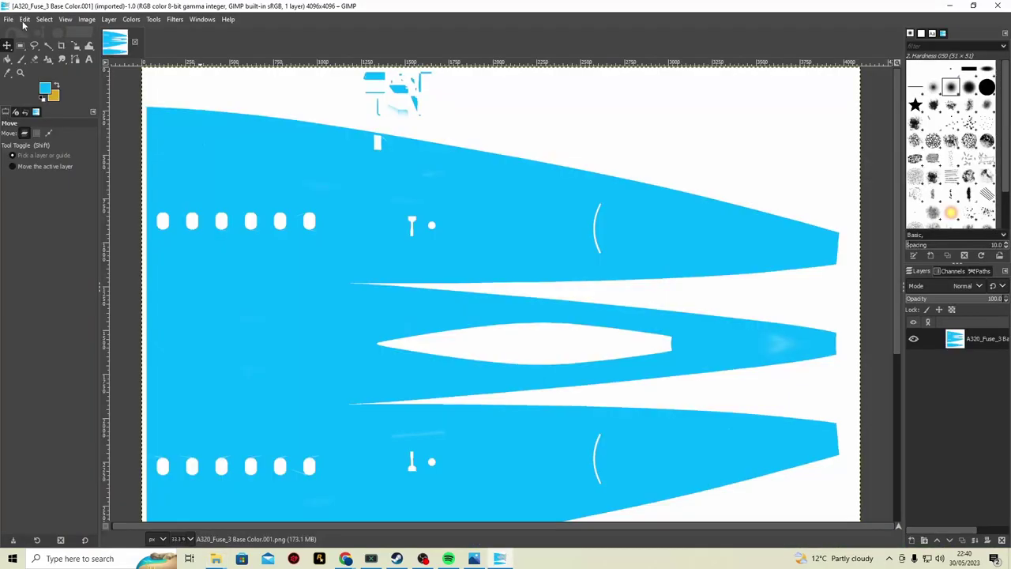
click(11, 14)
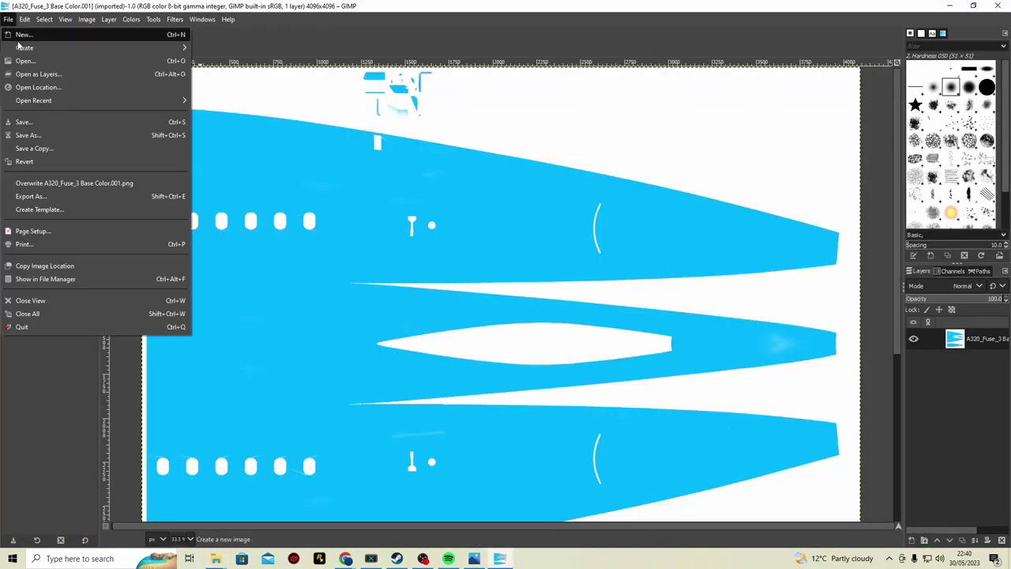
click(70, 196)
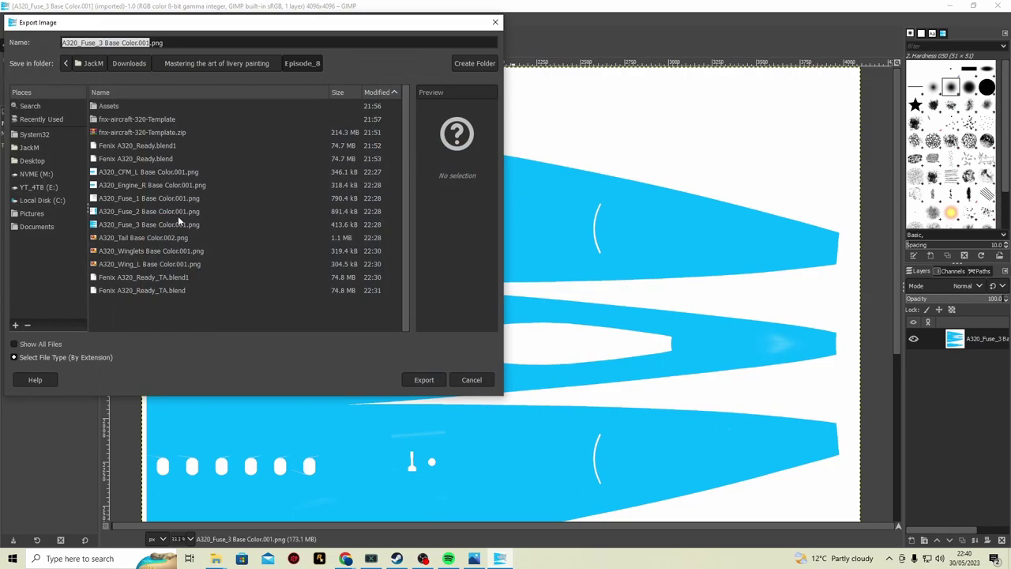
double_click(151, 118)
double_click(158, 106)
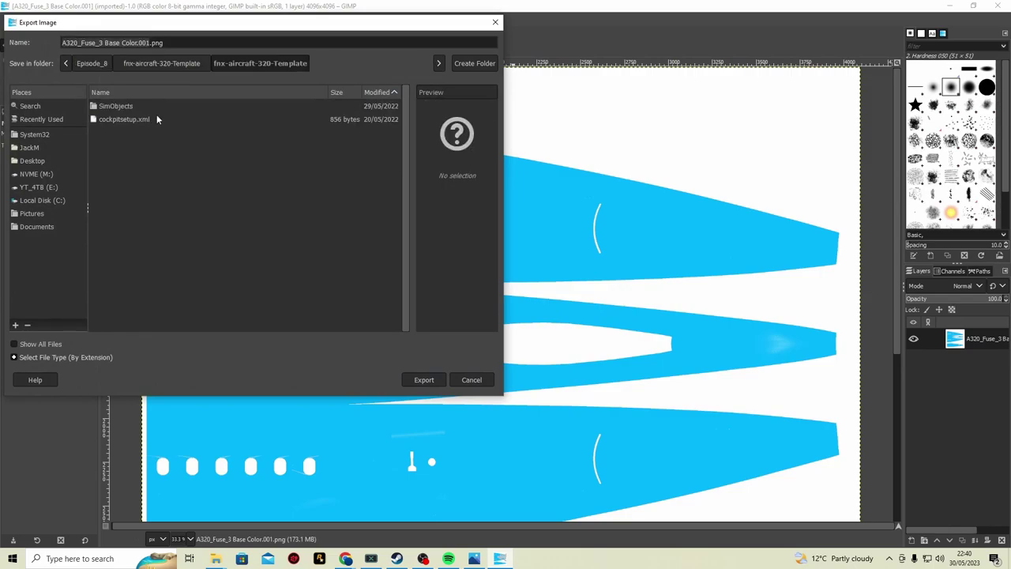
click(158, 110)
double_click(158, 105)
double_click(158, 106)
double_click(158, 106)
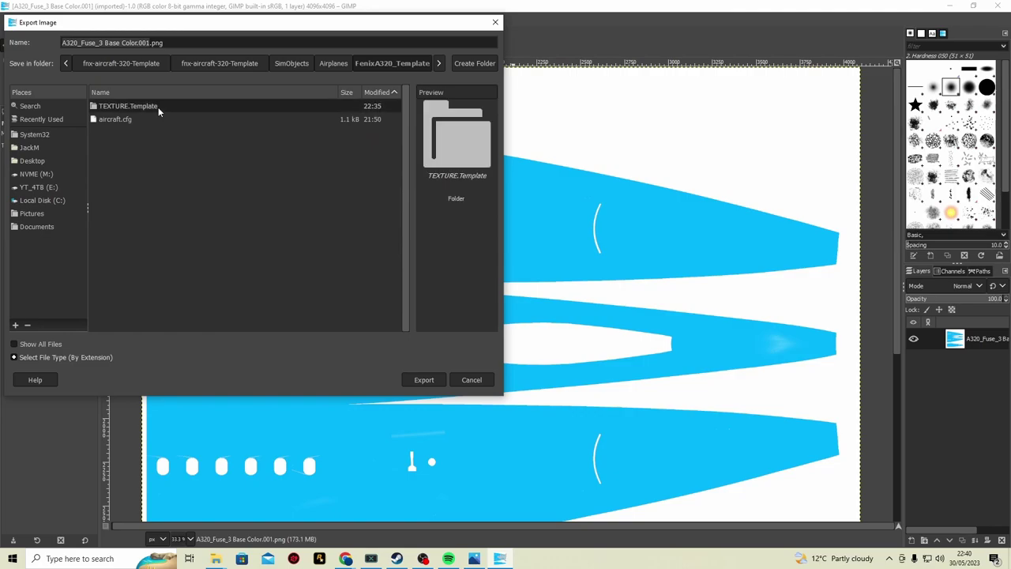
double_click(158, 106)
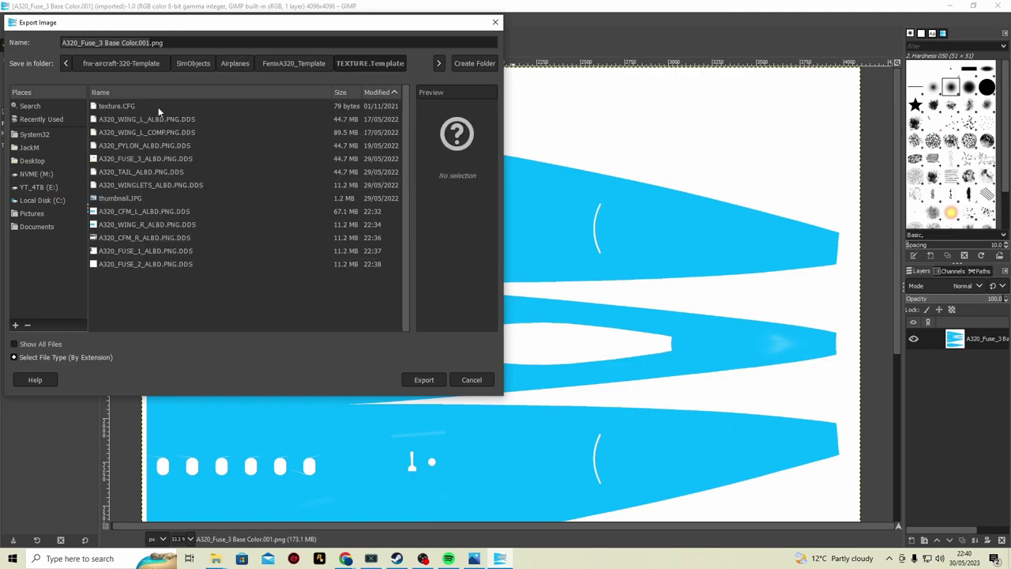
- Export the livery over A320_FUSE_3_ALBD.PNG.DDS, using BC1 / DXT1 compression and generated mipmaps
click(166, 159)
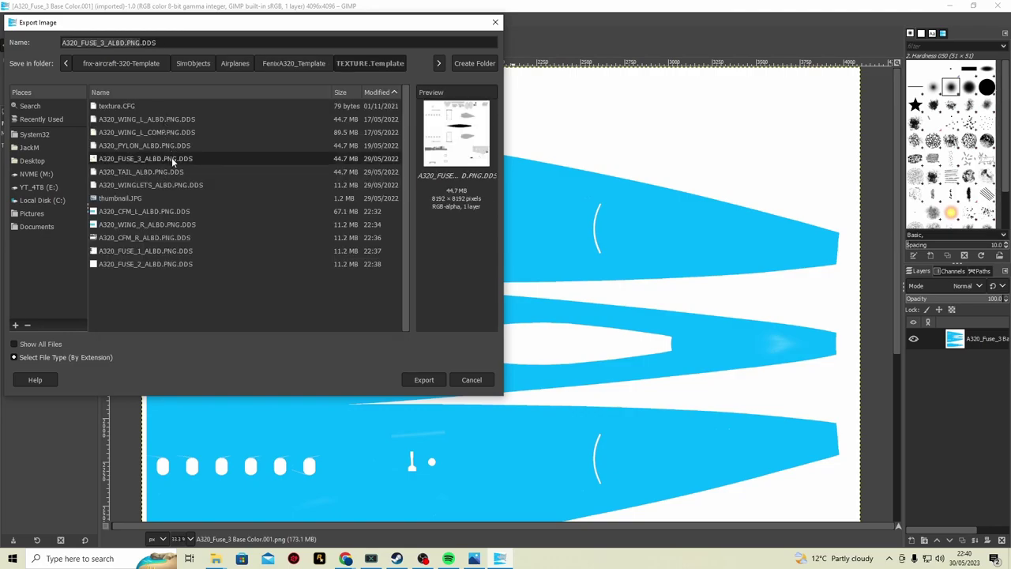
click(423, 379)
click(294, 257)
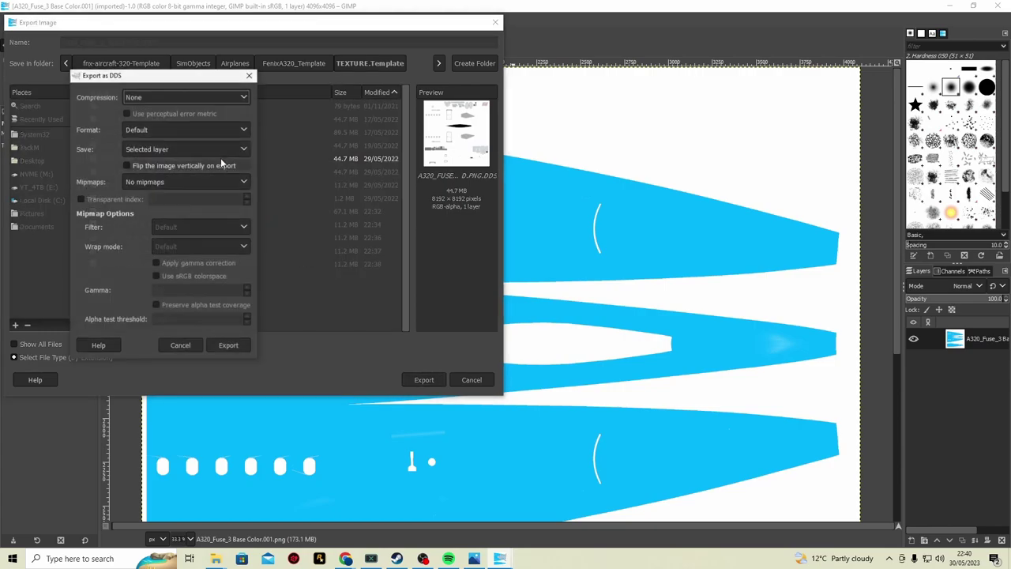
click(192, 97)
click(188, 125)
click(202, 181)
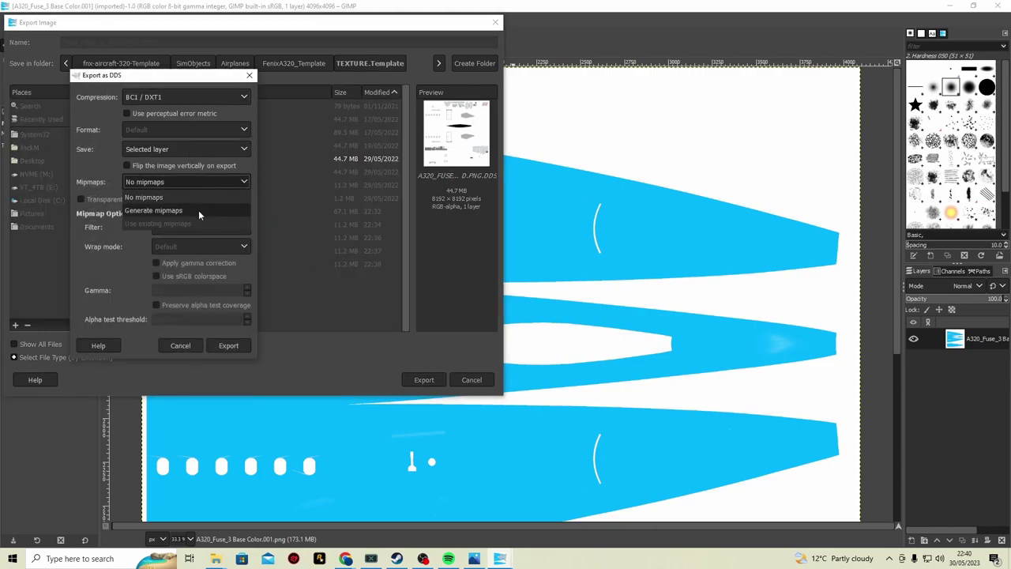
click(199, 210)
click(229, 345)
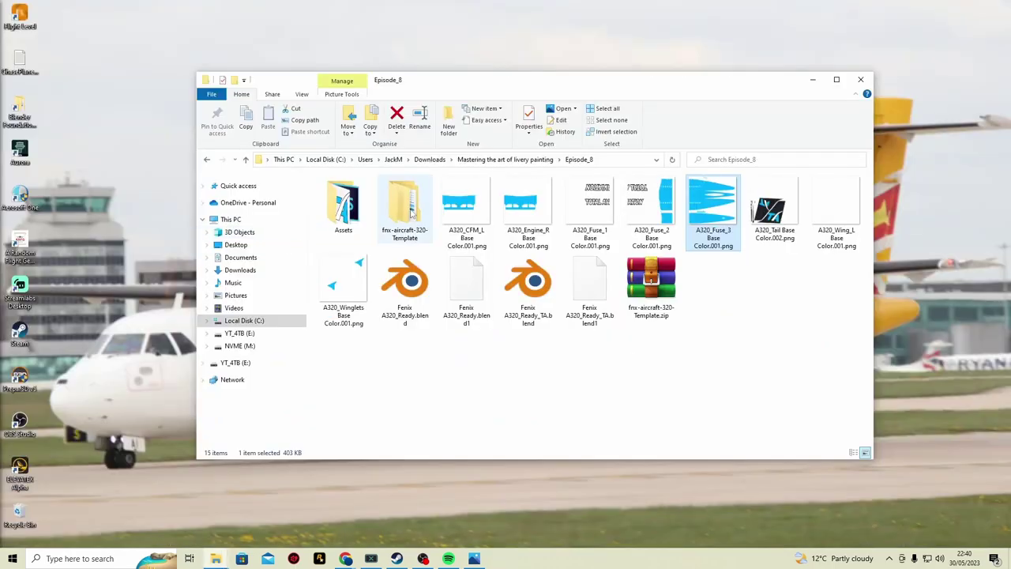
- Browse into the fnx-aircraft-320-Template package in File Explorer to view the exported textures in TEXTURE.Template
double_click(411, 207)
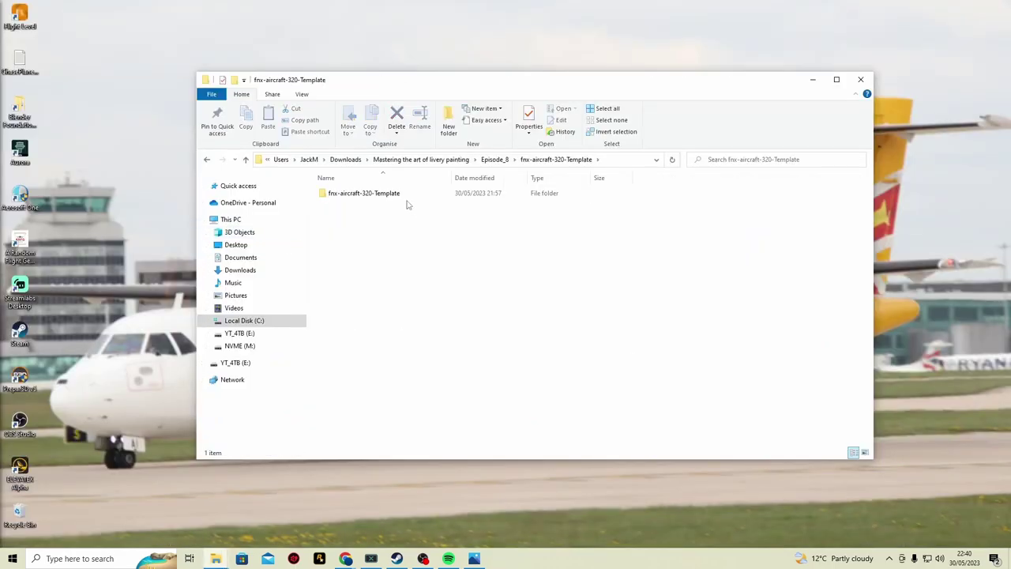
double_click(406, 198)
double_click(406, 198)
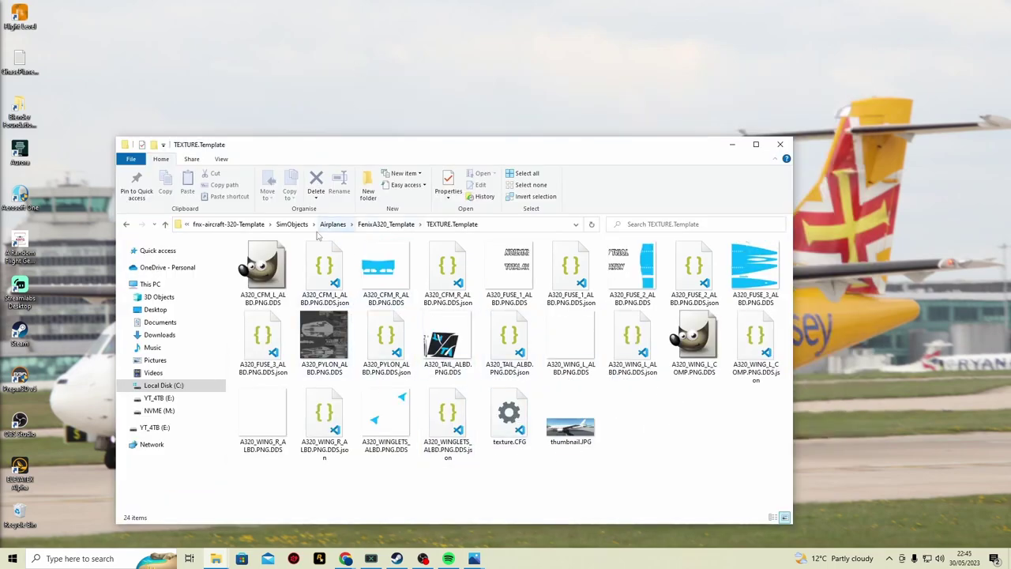
- Rename the inner fnx-aircraft-320-Template folder as fnx-aircraft-320-TA_23
click(229, 224)
click(165, 223)
right_click(296, 258)
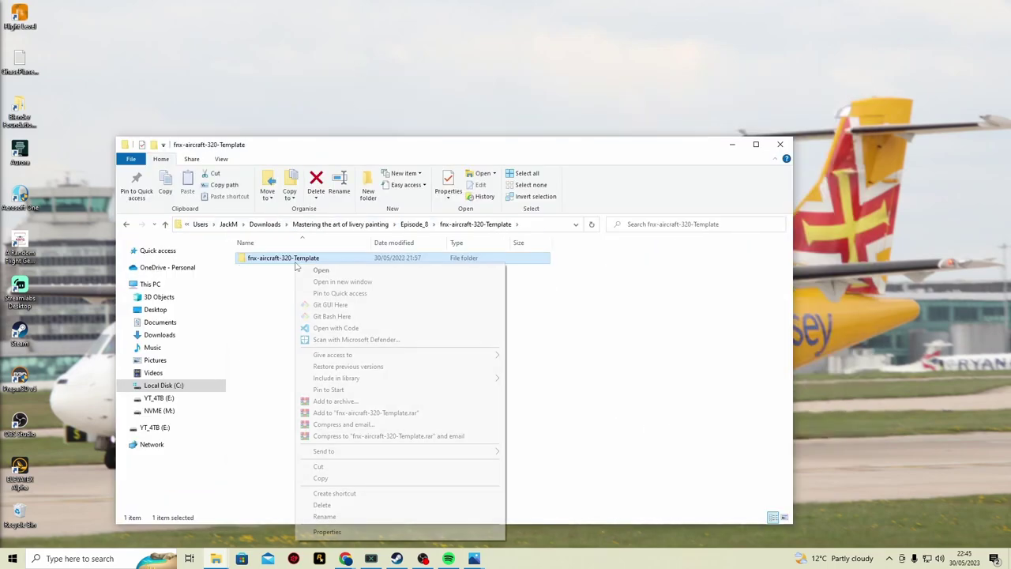
click(344, 518)
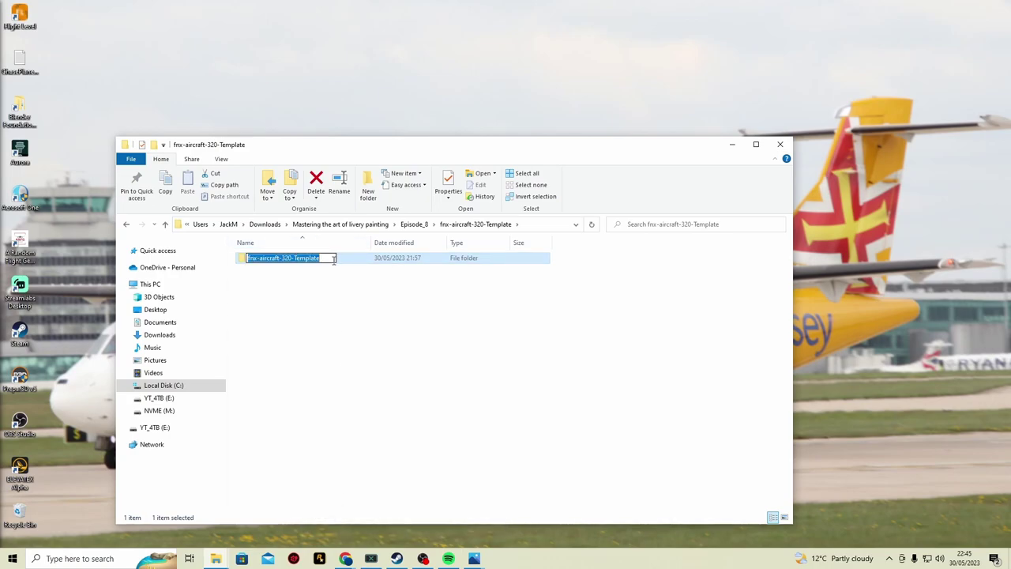
drag(332, 258, 307, 258)
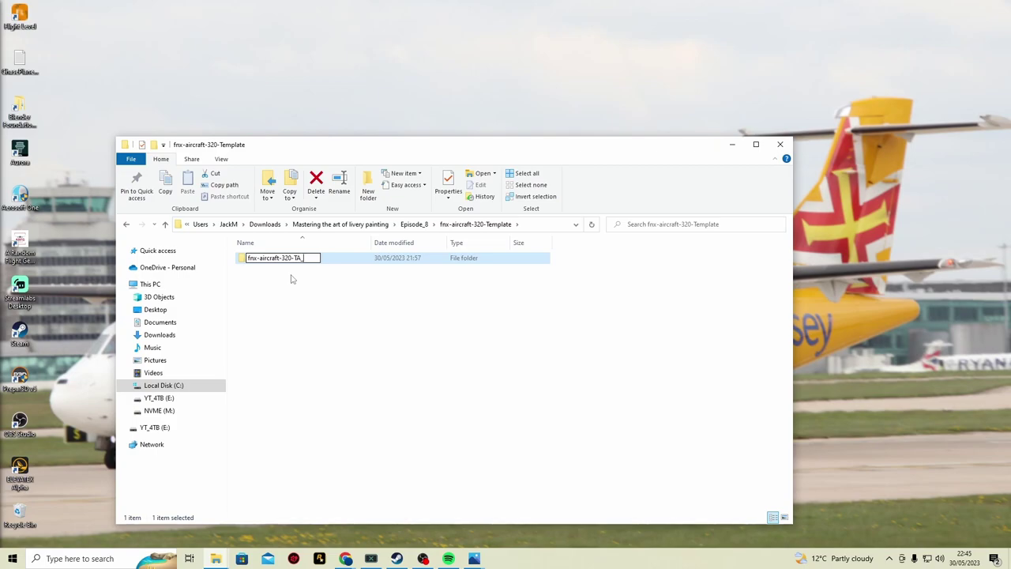
key(slash)
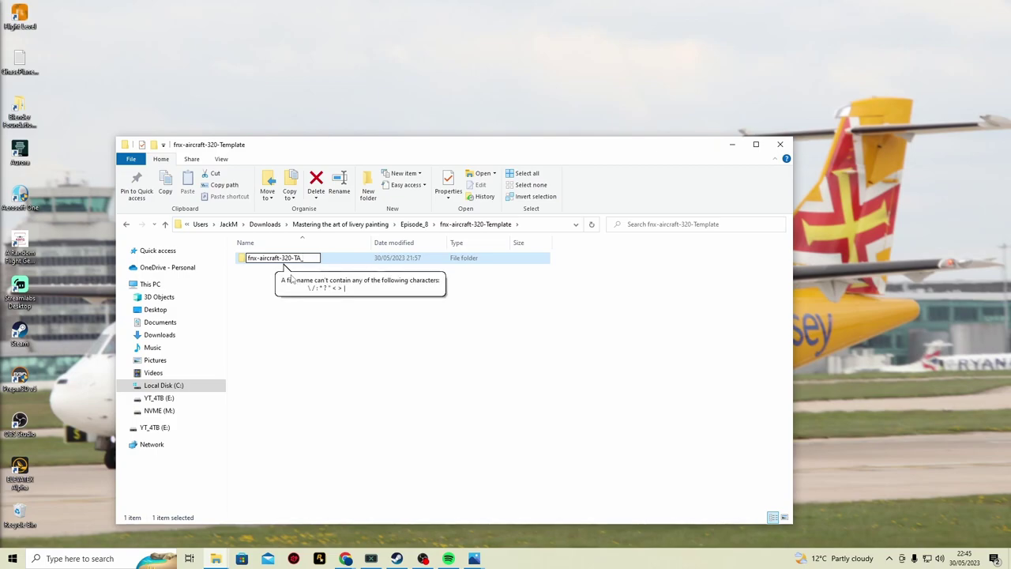
text(23)
- Open layout.json from the fnx-aircraft-320-TA_23 folder in Visual Studio Code and set up replacing "Template" with "TA_23"
double_click(315, 257)
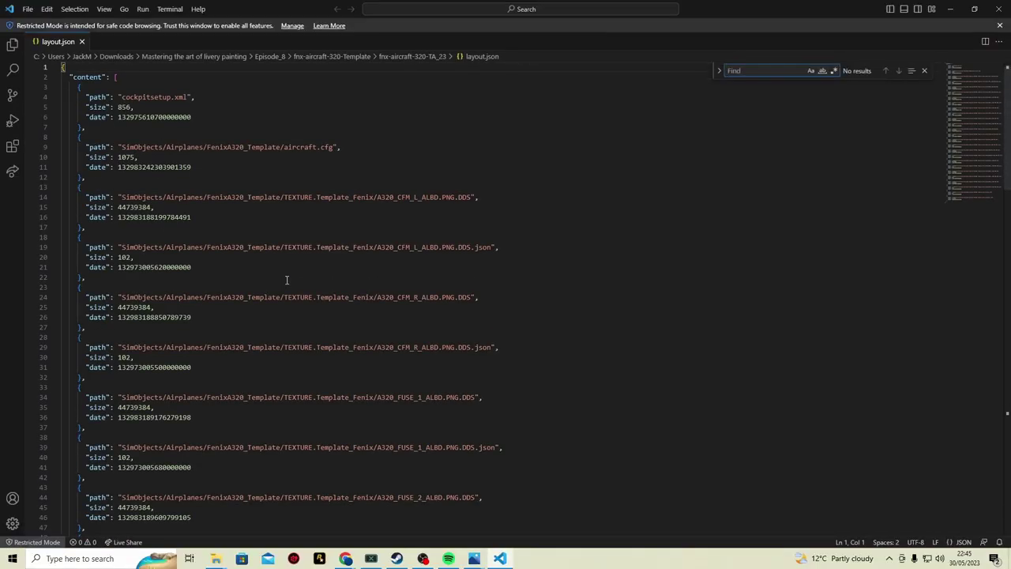
text(Temp)
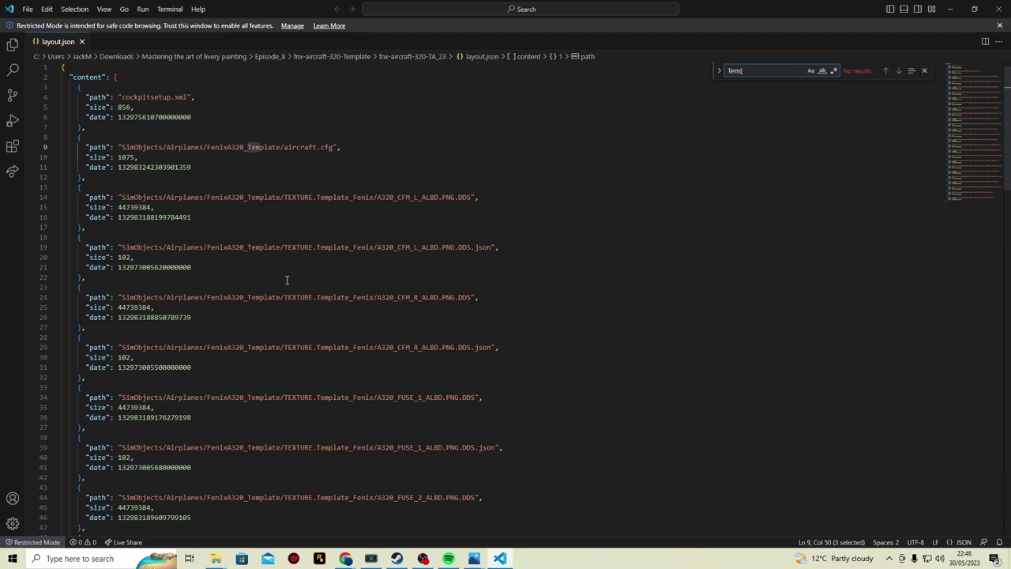
text(late)
key(ctrl+h)
text(TA_23)
- Replace every occurrence of "Template" in layout.json with "TA_23" and save the file
key(Return)
key(Return)
key(Return)
key(Return)
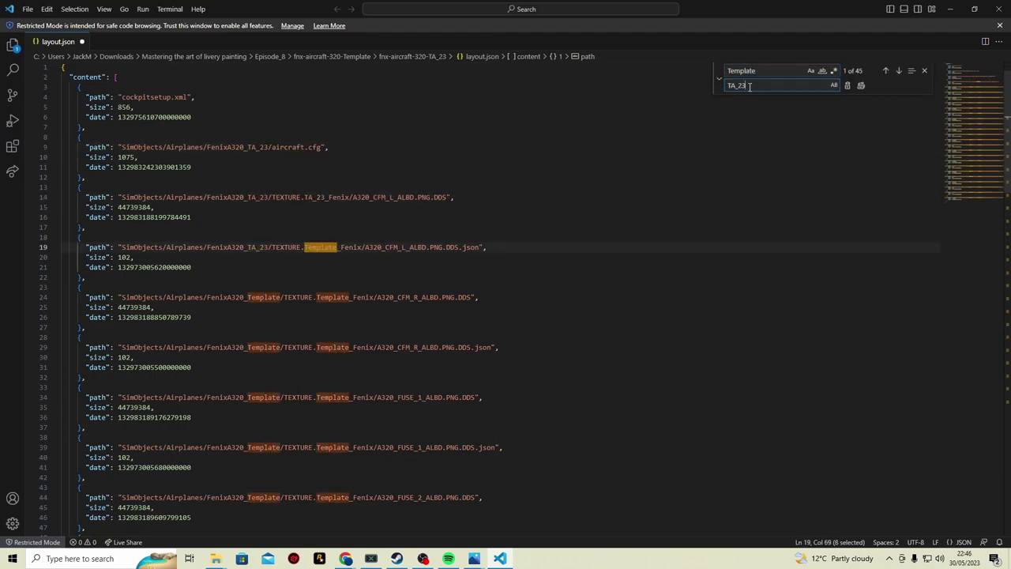
key(Return)
key(Return)
key(Return)
key(Return)
key(Return)
key(Return)
key(Return)
key(Return)
key(Return)
key(Return)
key(Return)
key(Return)
key(Return)
key(Return)
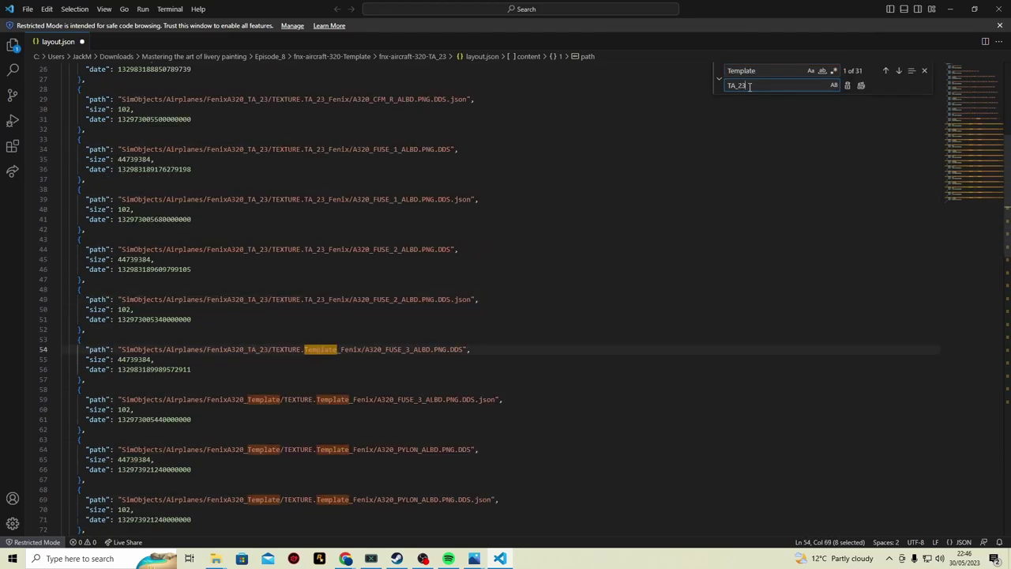
key(Return)
key(Return)
key(Return)
key(Return)
key(Return)
key(Return)
key(Return)
key(Return)
key(Return)
key(Return)
key(Return)
key(Return)
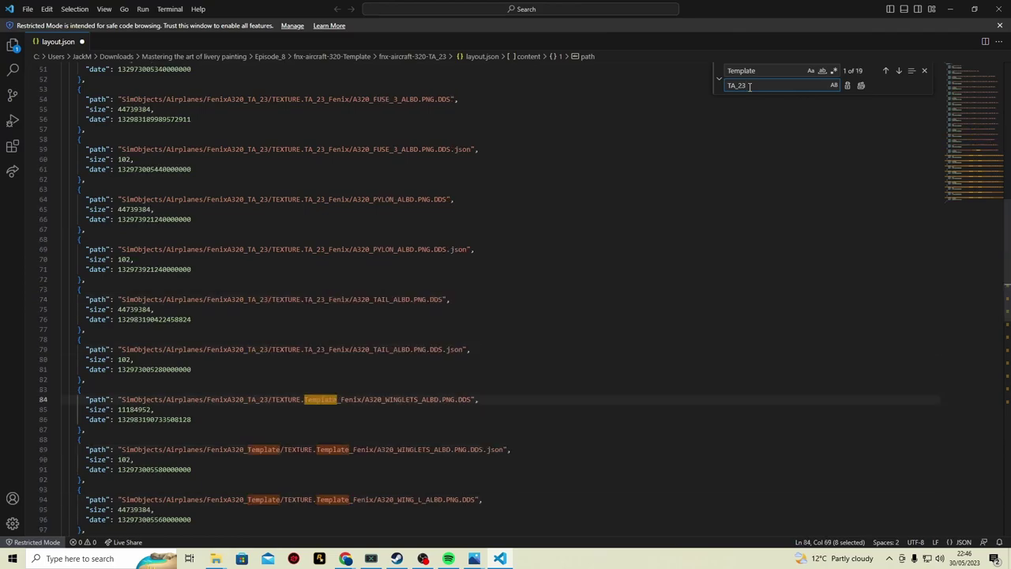
key(Return)
key(Return)
key(Return)
key(Return)
key(Return)
key(Return)
key(Return)
key(Return)
key(Return)
key(Return)
key(Return)
key(Return)
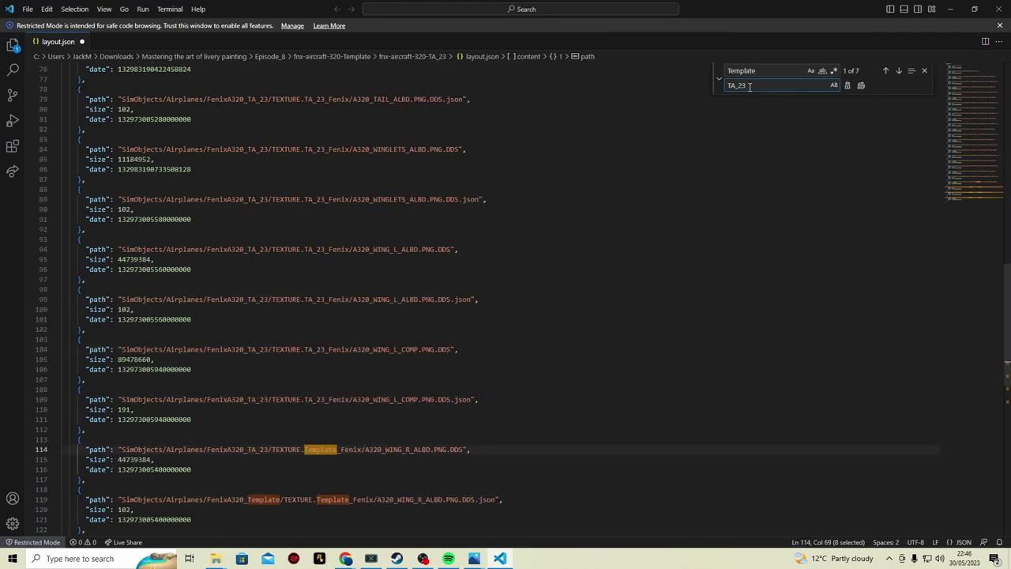
key(Return)
key(Return)
key(Return)
key(Return)
key(Return)
key(Return)
key(Return)
key(Escape)
click(27, 9)
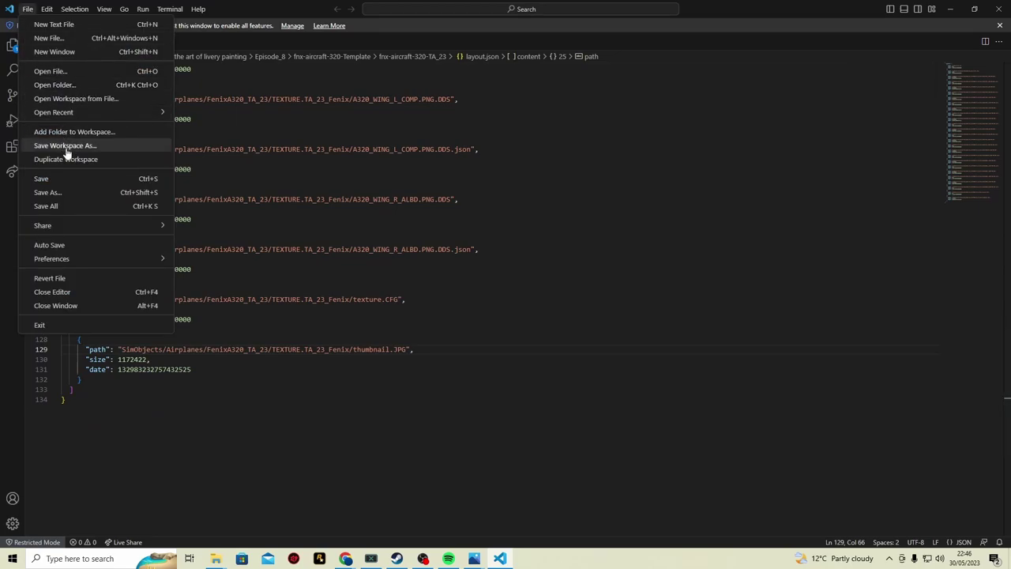
click(71, 180)
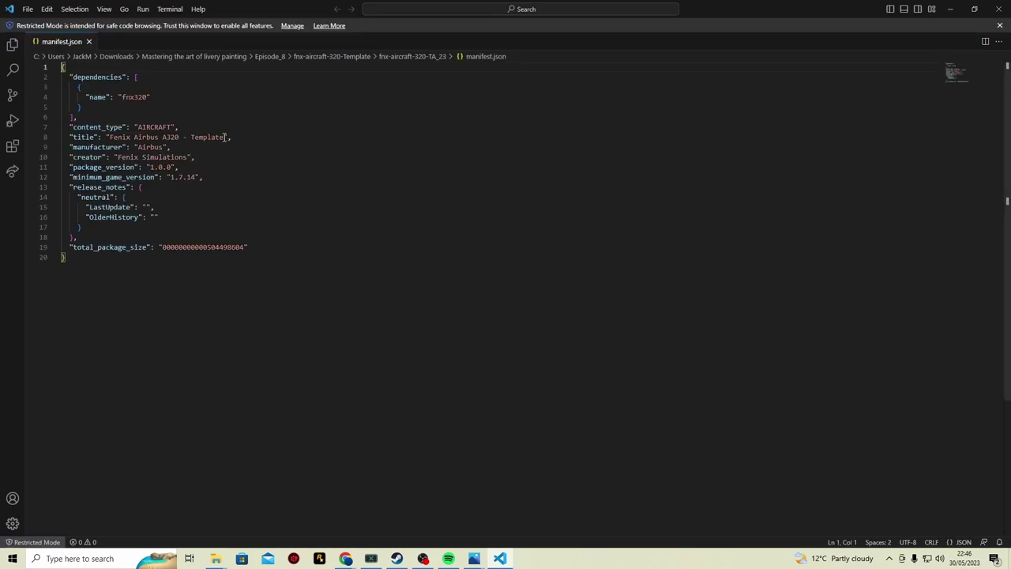
- Select the word "Template" in the title entry of manifest.json for replacement
drag(226, 136, 207, 137)
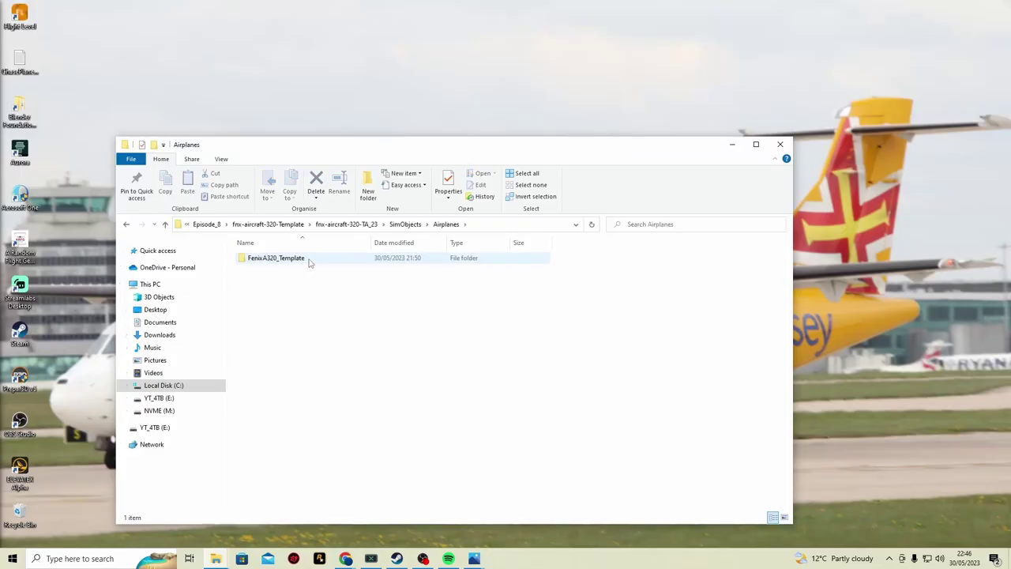
- Rename the FenixA320_Template folder in Airplanes as FenixA320_TA_23 and its texture folder as TEXTURE.TA_23
right_click(309, 260)
right_click(296, 257)
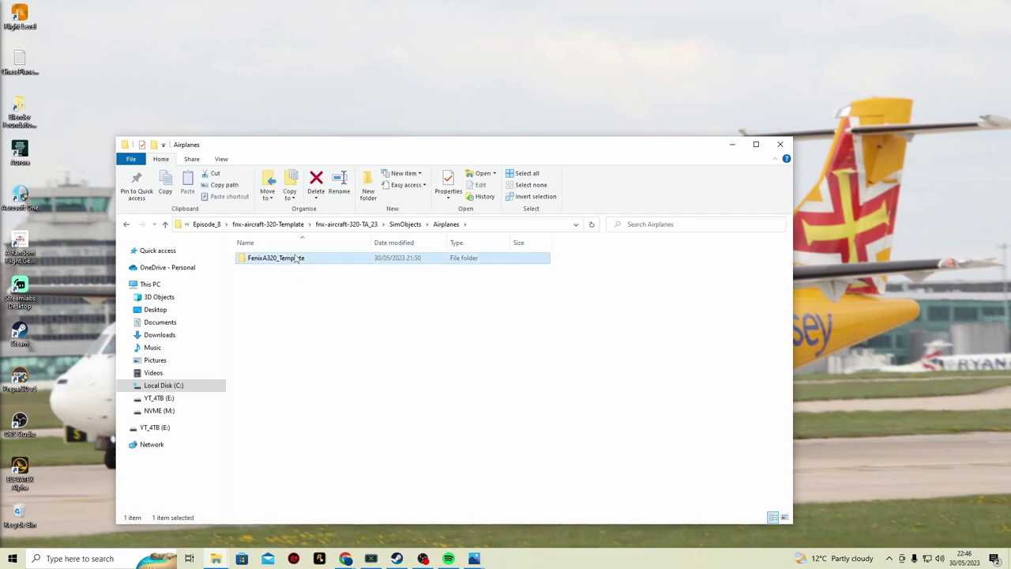
click(324, 508)
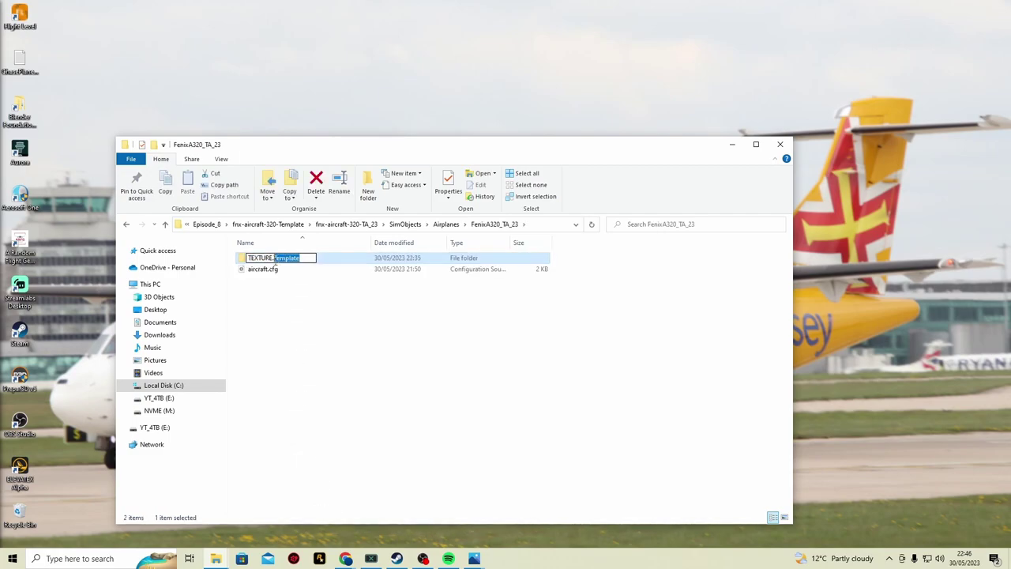
text(TA_23)
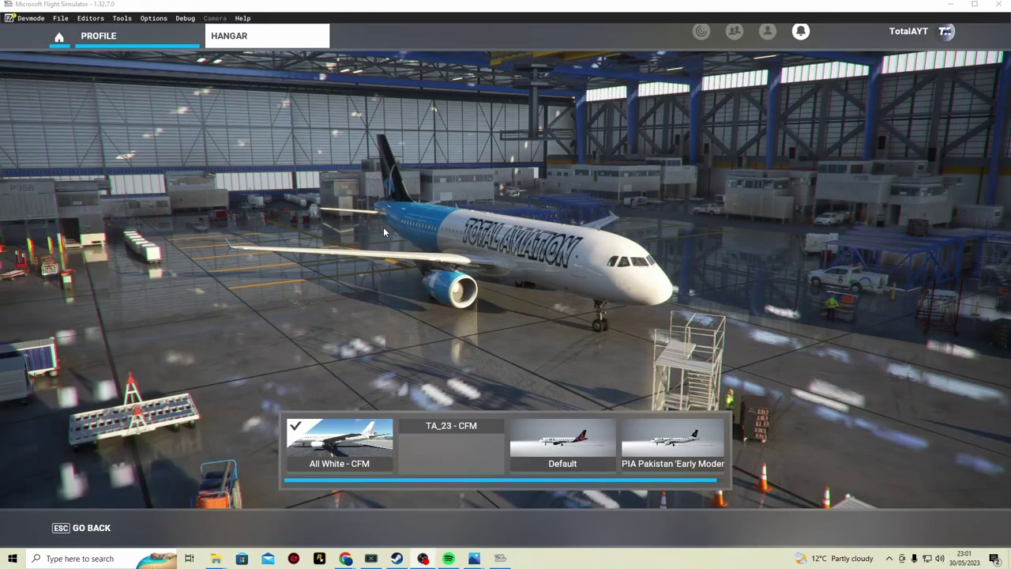
- Leave the aircraft hangar in Microsoft Flight Simulator and return to the welcome screen
key(Escape)
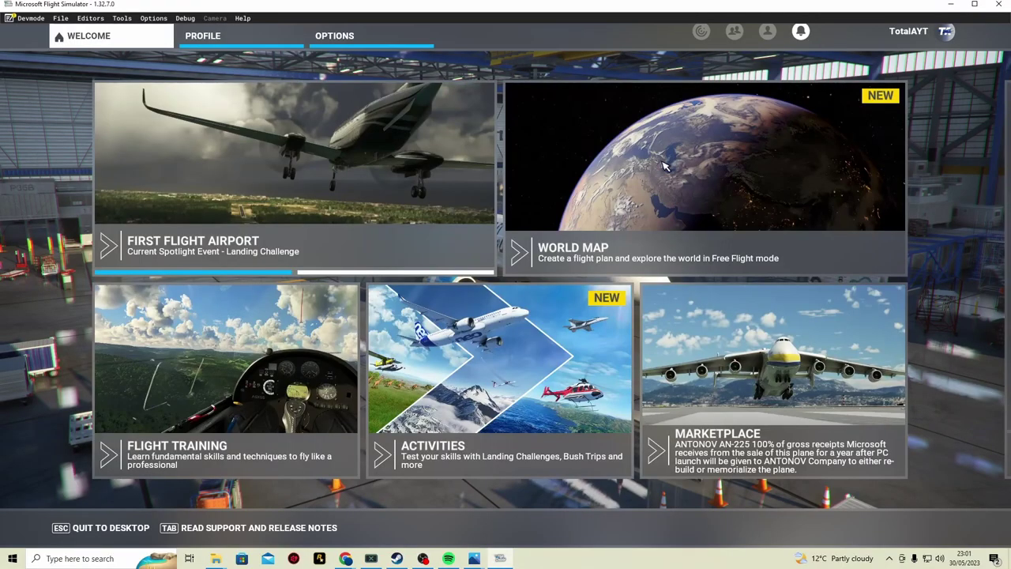